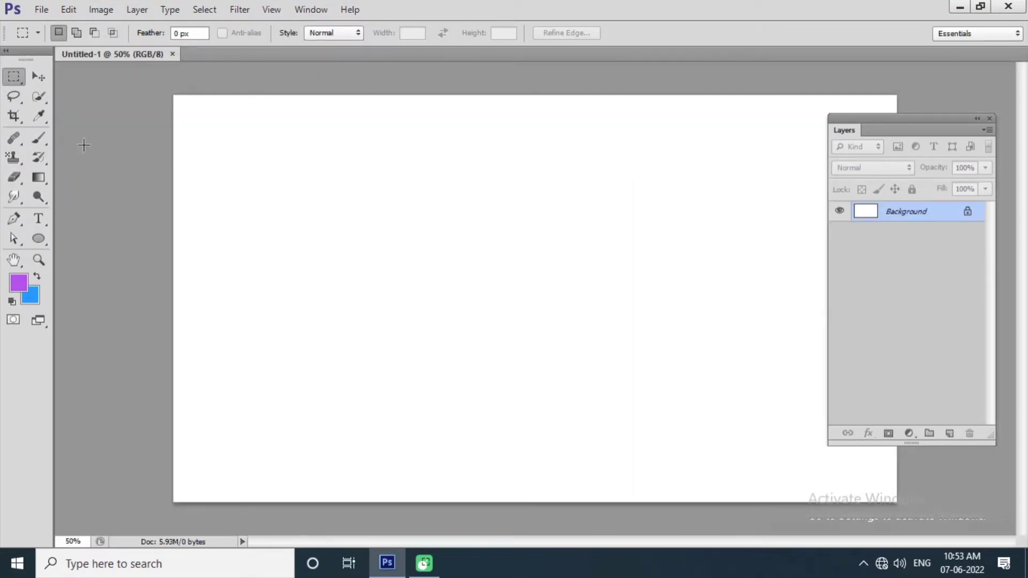
Choose the Brush tool and set the hard round brush tip's spacing to 201%
{"action": "left_click", "coordinate": [46, 143]}
{"action": "right_click", "coordinate": [46, 142]}
{"action": "left_click", "coordinate": [107, 139]}
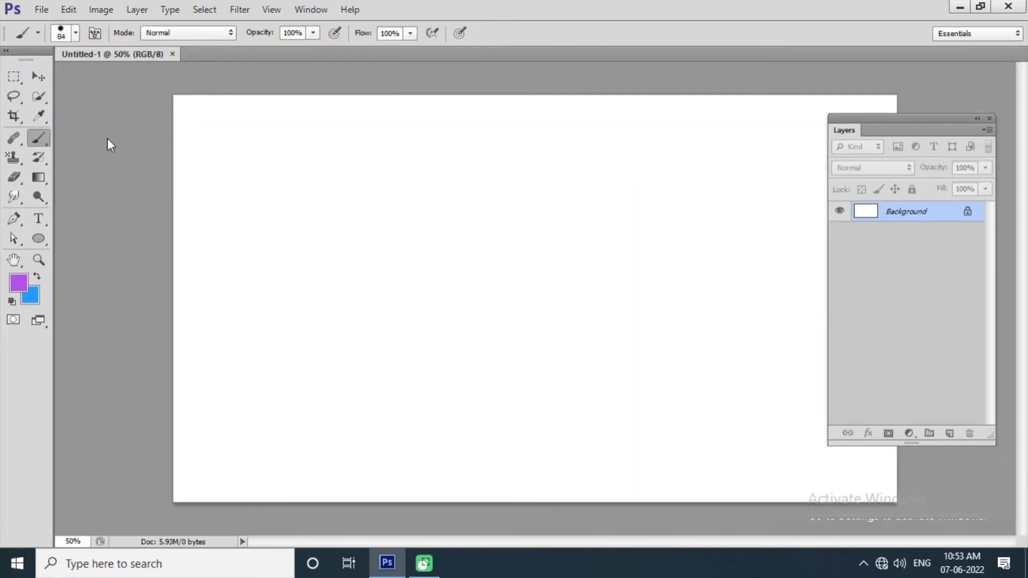
{"action": "left_click", "coordinate": [76, 33]}
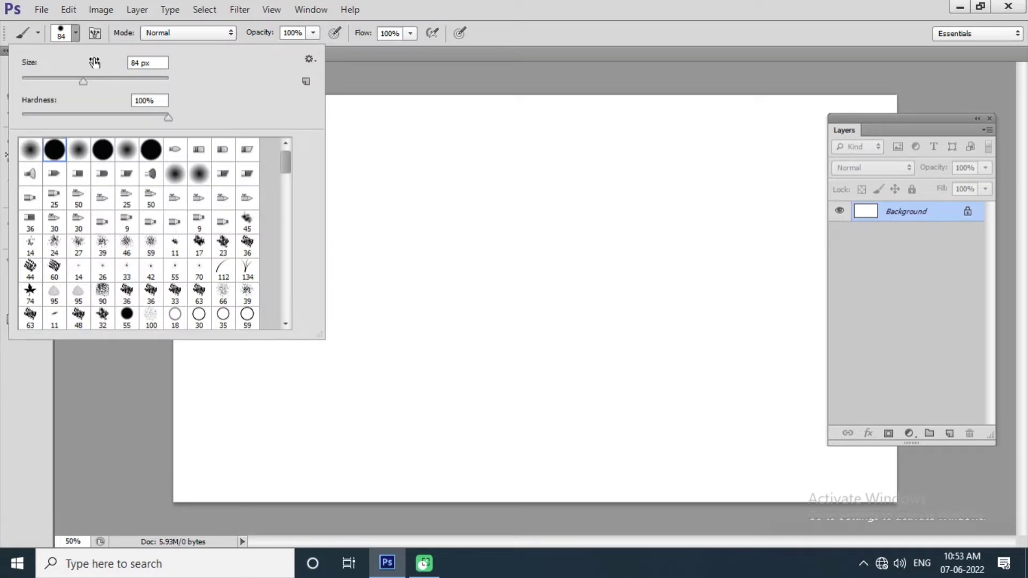
{"action": "left_click", "coordinate": [95, 33]}
{"action": "left_click", "coordinate": [95, 33]}
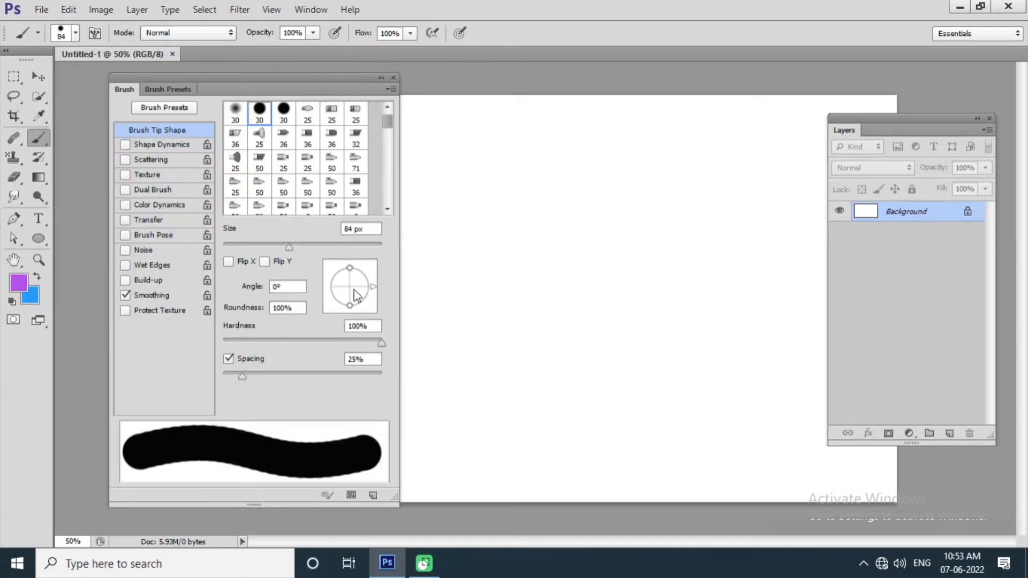
{"action": "left_click_drag", "start_coordinate": [242, 377], "coordinate": [342, 378]}
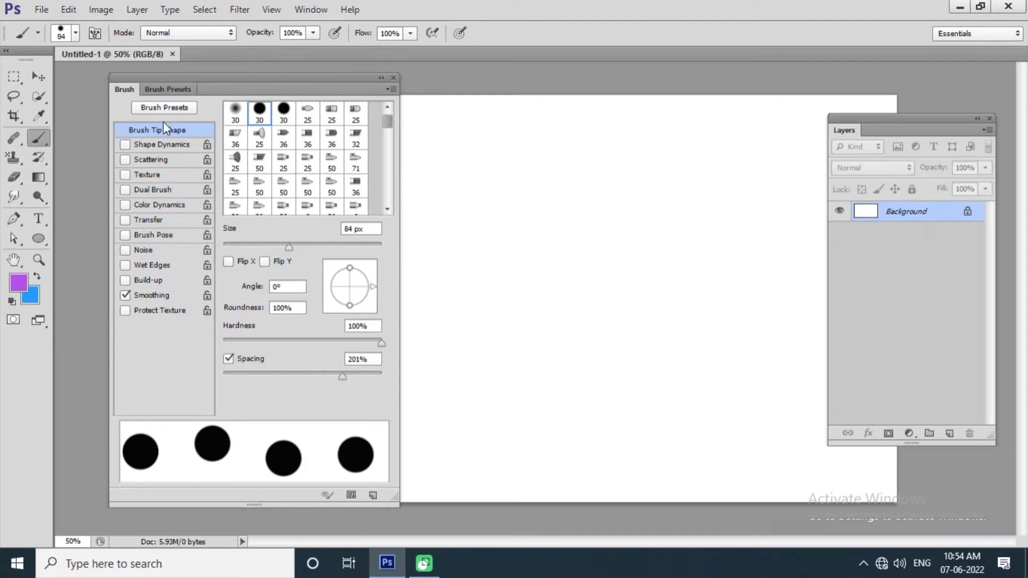
Enable Shape Dynamics for the brush, with Minimum Diameter at 43%, Size Jitter at 100%, and Angle and Roundness Jitter at 0%
{"action": "left_click", "coordinate": [164, 146]}
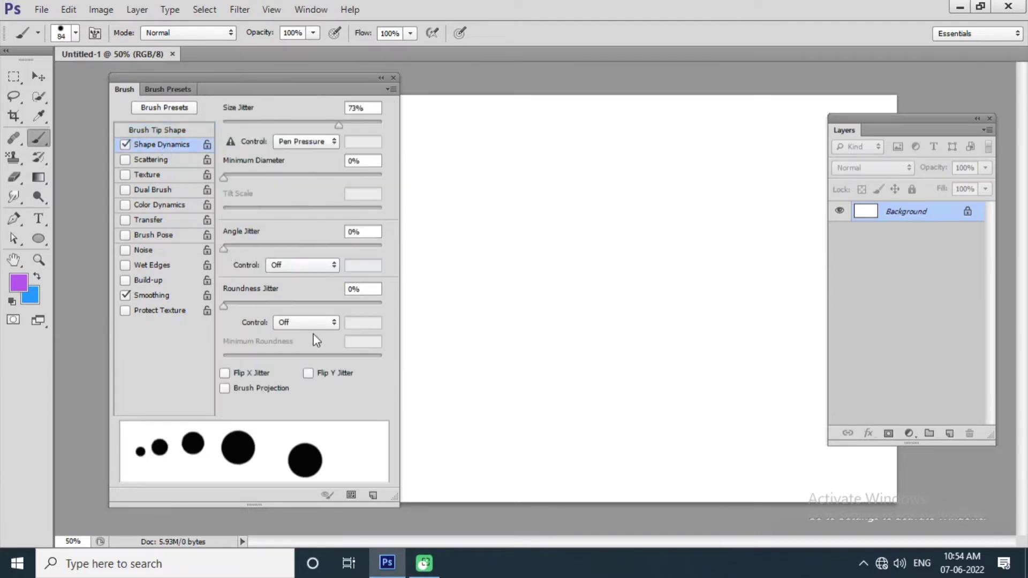
{"action": "left_click_drag", "start_coordinate": [223, 179], "coordinate": [292, 197]}
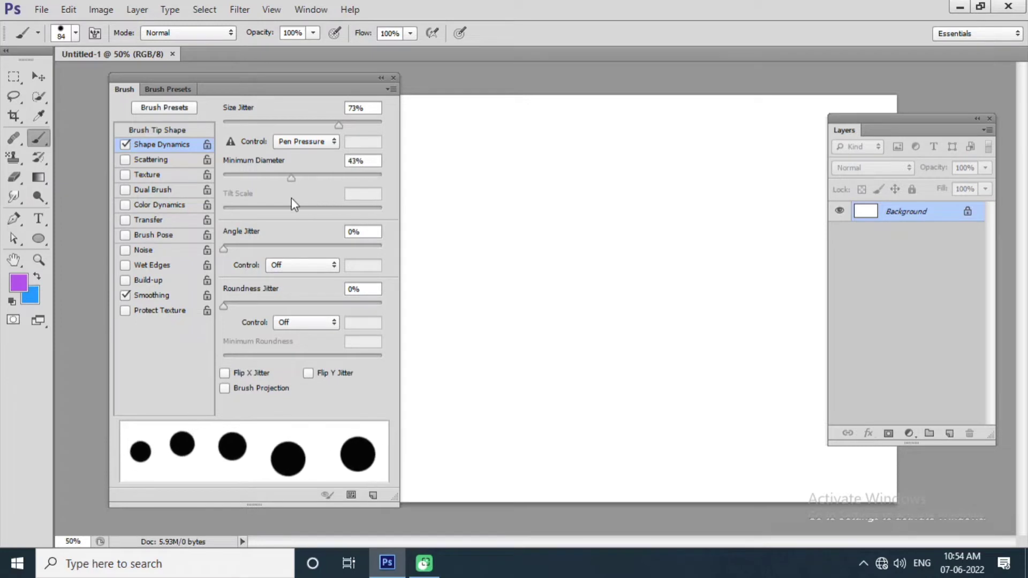
{"action": "left_click_drag", "start_coordinate": [339, 126], "coordinate": [390, 143]}
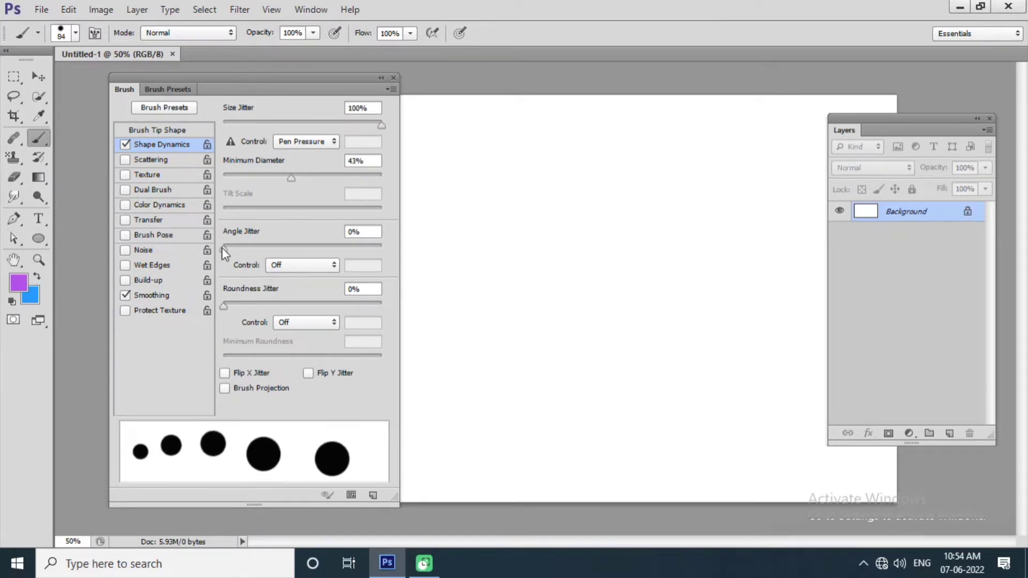
{"action": "mouse_move", "coordinate": [224, 249]}
{"action": "left_mouse_down"}
{"action": "mouse_move", "coordinate": [278, 250]}
{"action": "mouse_move", "coordinate": [224, 250]}
{"action": "left_mouse_up"}
{"action": "mouse_move", "coordinate": [226, 305]}
{"action": "left_mouse_down"}
{"action": "mouse_move", "coordinate": [312, 306]}
{"action": "mouse_move", "coordinate": [217, 312]}
{"action": "left_mouse_up"}
Set the brush tip size to 190 px and close the brush settings
{"action": "left_click", "coordinate": [170, 131]}
{"action": "left_click_drag", "start_coordinate": [292, 249], "coordinate": [314, 249]}
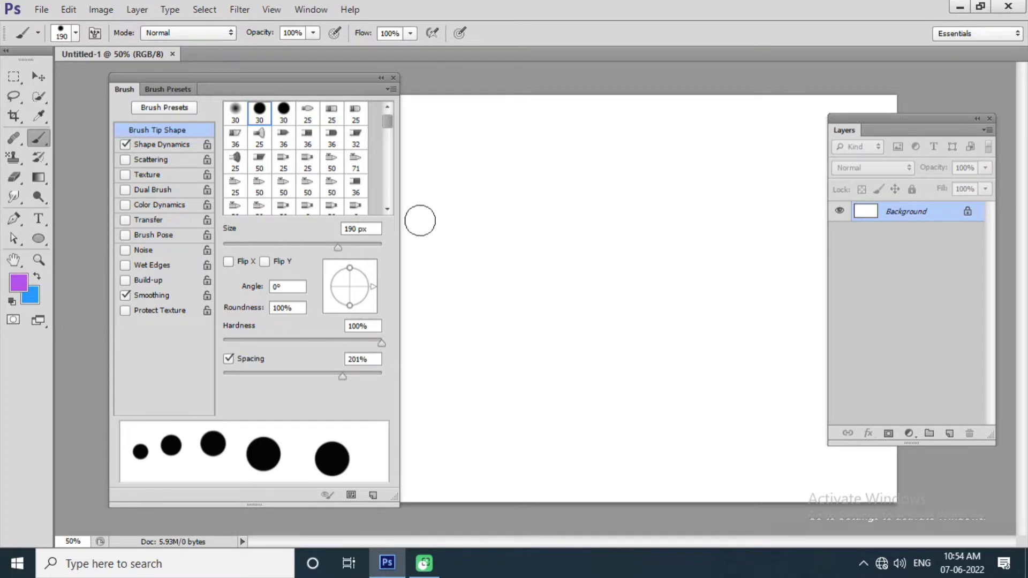
{"action": "left_click", "coordinate": [393, 78]}
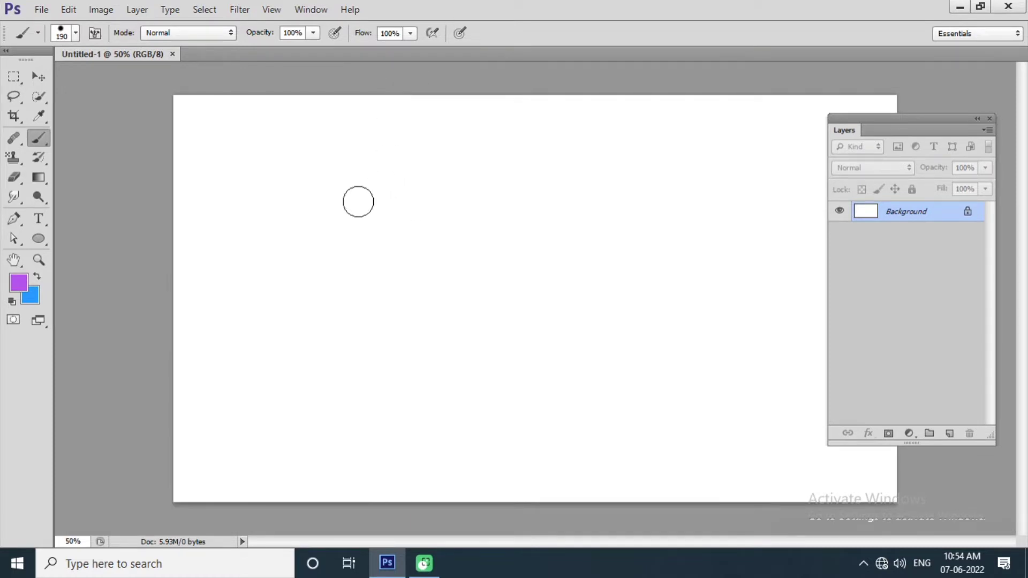
Set the foreground colour to the vivid purple a214eb
{"action": "left_click", "coordinate": [19, 282]}
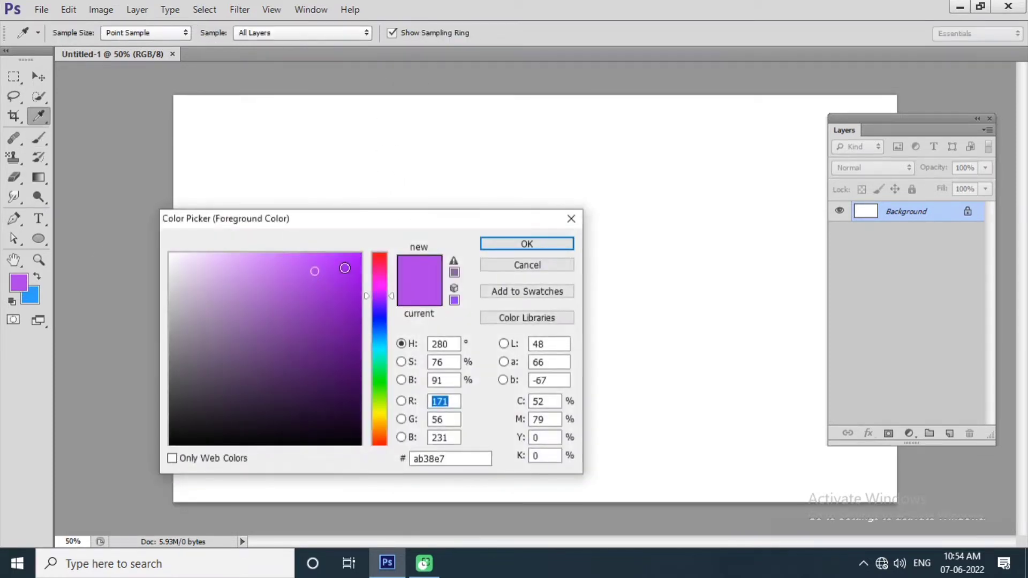
{"action": "left_click", "coordinate": [344, 268]}
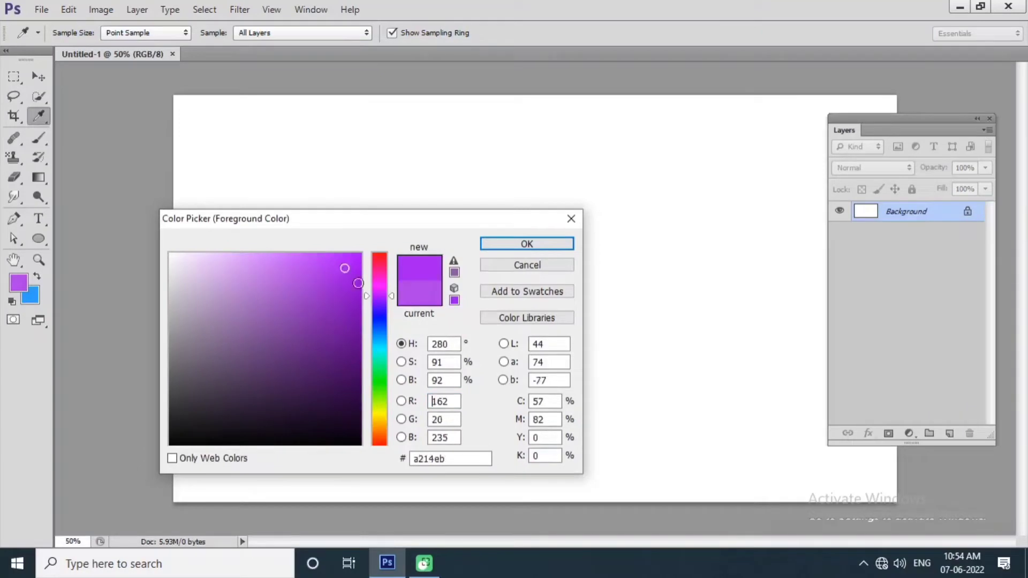
{"action": "left_click", "coordinate": [527, 244]}
Set the background colour to a strongly saturated blue with a hue of 220° and return to the Brush tool
{"action": "left_click", "coordinate": [34, 298]}
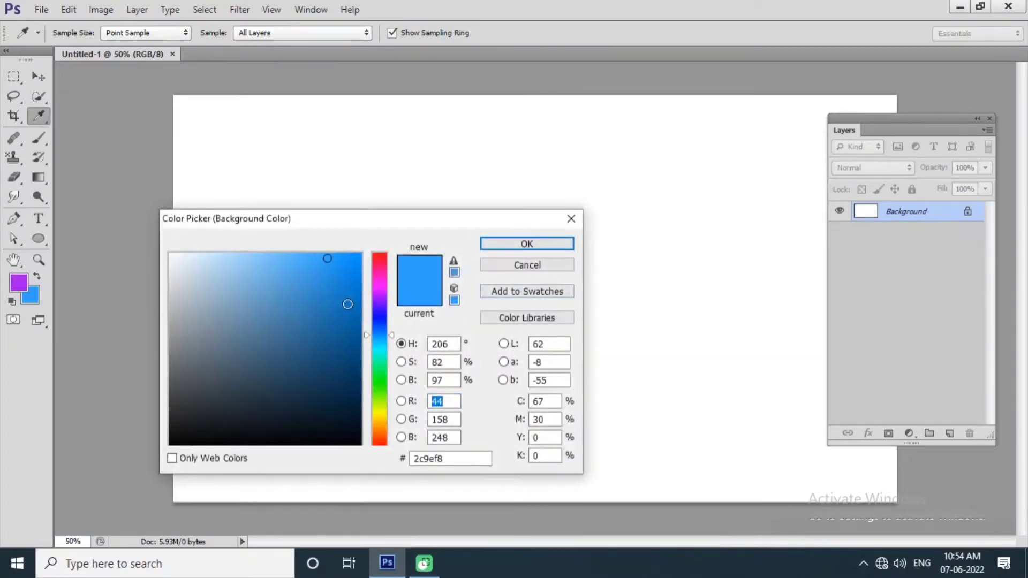
{"action": "left_click_drag", "start_coordinate": [393, 335], "coordinate": [393, 328]}
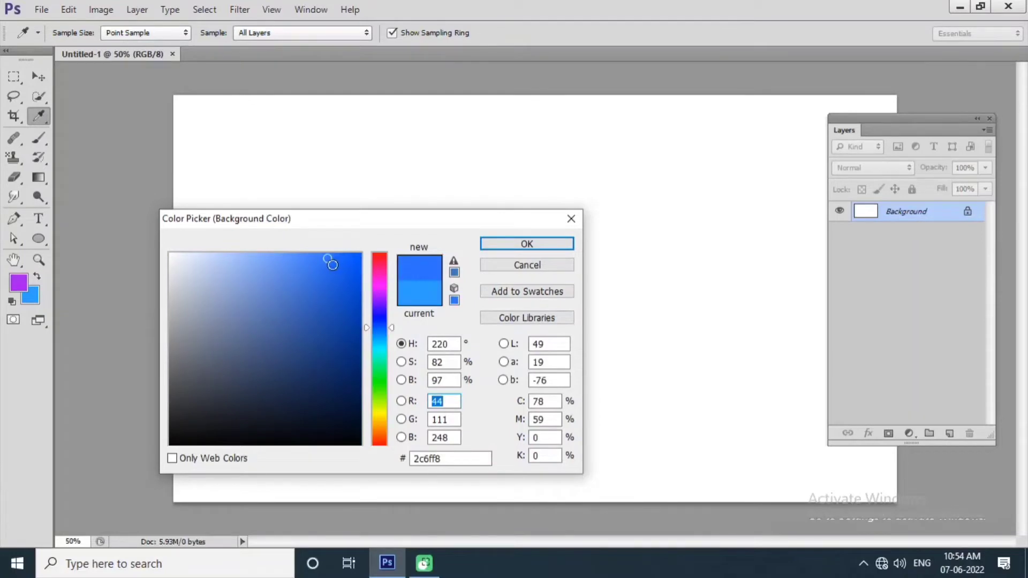
{"action": "left_click", "coordinate": [343, 260]}
{"action": "left_click", "coordinate": [527, 244]}
{"action": "key", "text": "b"}
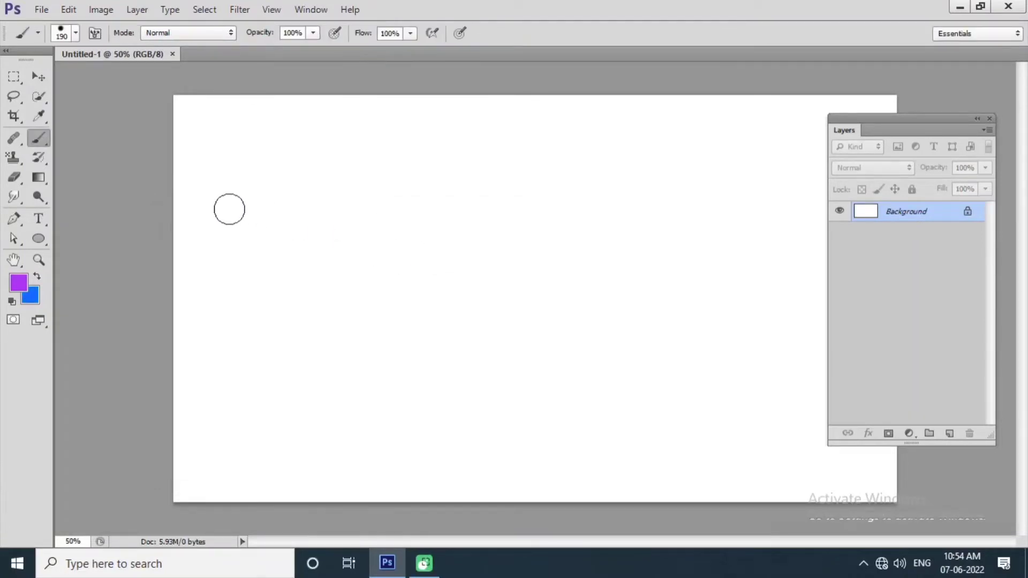
Test the brush by stamping scattered purple dots across the Background layer, and revert the document
{"action": "left_click", "coordinate": [194, 141]}
{"action": "left_click", "coordinate": [252, 120]}
{"action": "left_click", "coordinate": [330, 132]}
{"action": "left_click", "coordinate": [325, 225]}
{"action": "left_click", "coordinate": [239, 330]}
{"action": "left_click", "coordinate": [286, 451]}
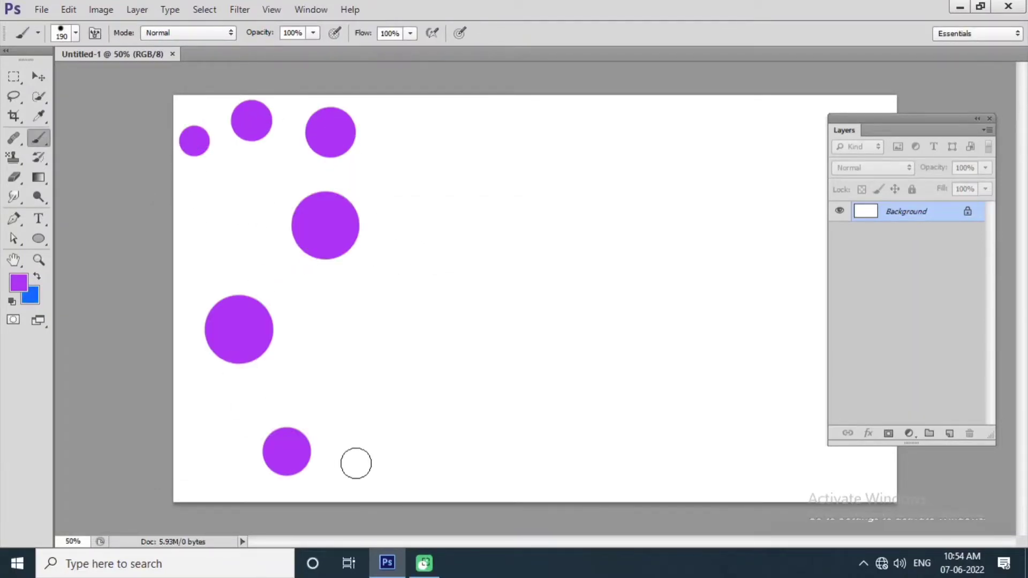
{"action": "left_click", "coordinate": [422, 400]}
{"action": "left_click", "coordinate": [460, 293]}
{"action": "left_click", "coordinate": [532, 209]}
{"action": "left_click", "coordinate": [601, 185]}
{"action": "left_click", "coordinate": [671, 264]}
{"action": "left_click", "coordinate": [622, 392]}
{"action": "left_click", "coordinate": [750, 427]}
{"action": "left_click", "coordinate": [778, 365]}
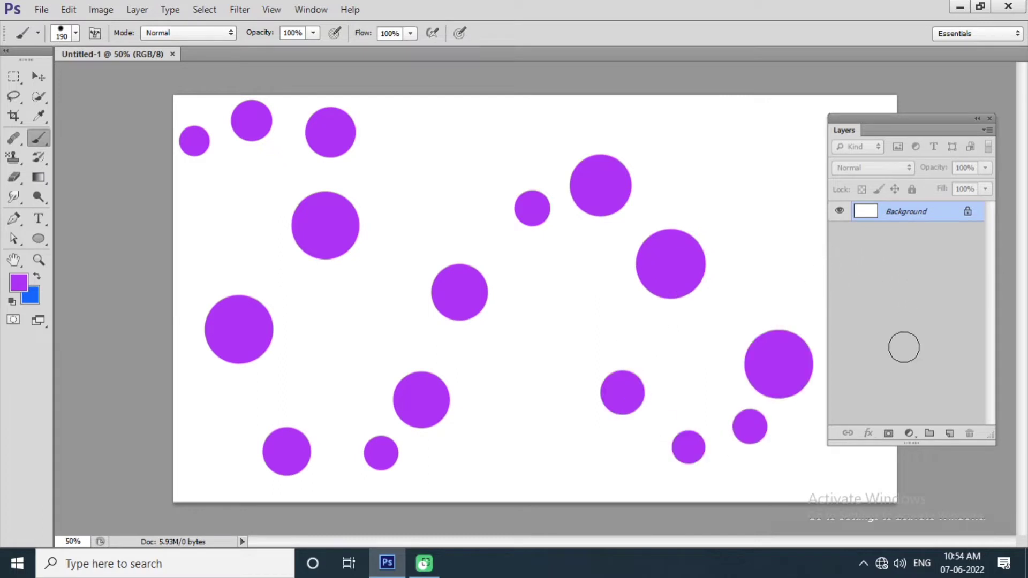
{"action": "left_click", "coordinate": [902, 493]}
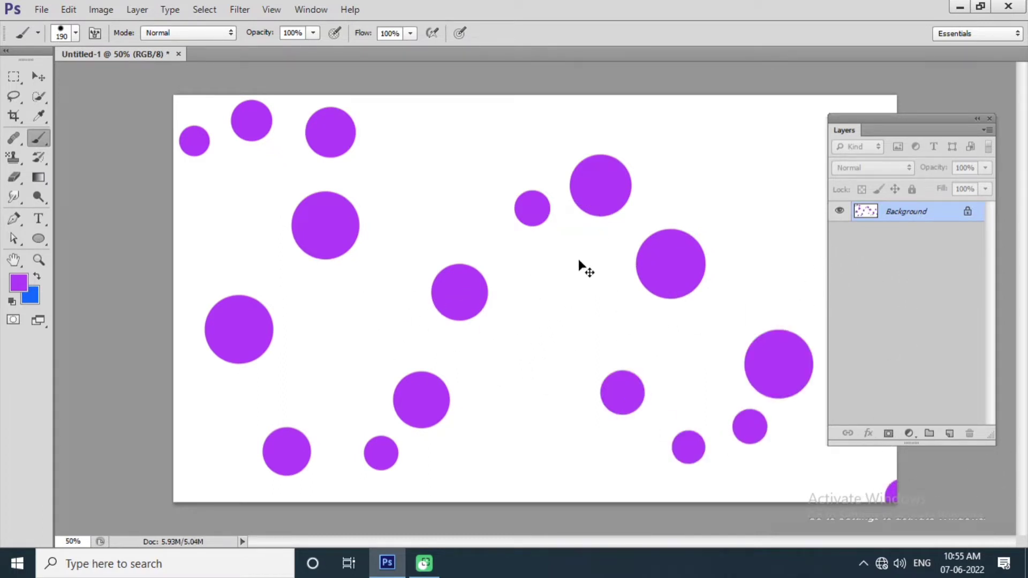
{"action": "key", "text": "F12"}
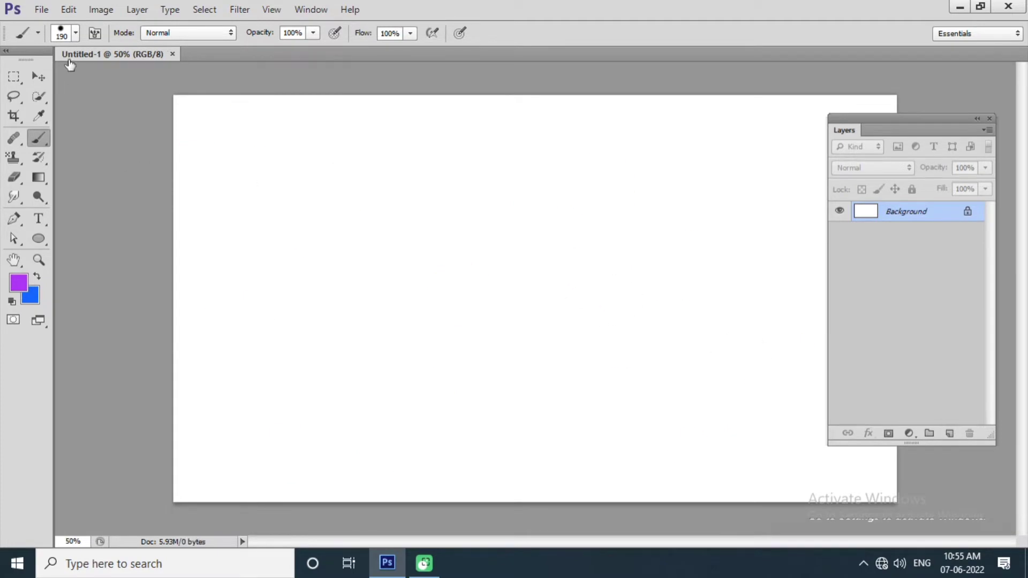
Add a new empty layer and enable Color Dynamics for the brush
{"action": "key", "text": "ctrl+shift+alt+n"}
{"action": "left_click", "coordinate": [93, 33]}
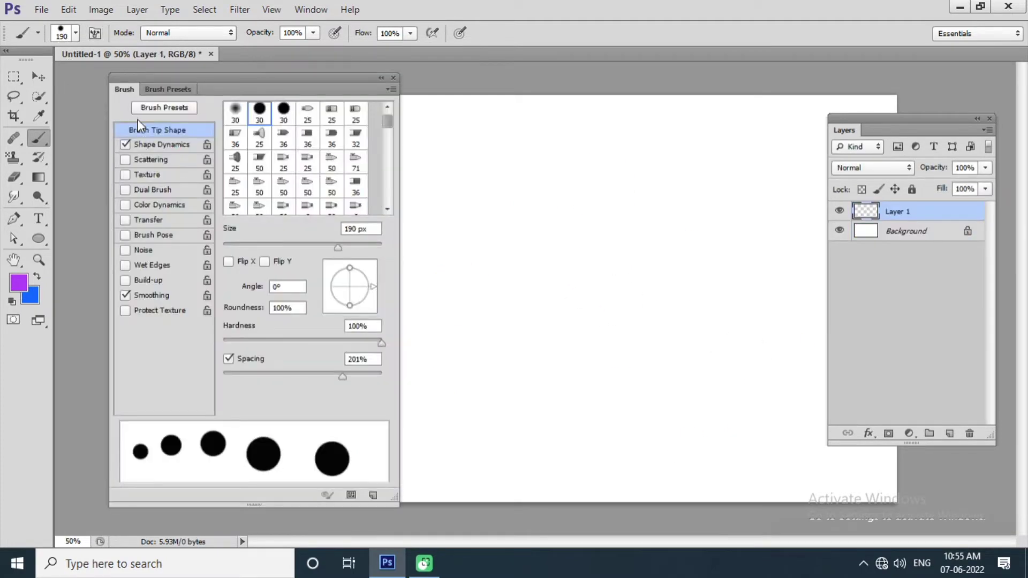
{"action": "left_click", "coordinate": [164, 205]}
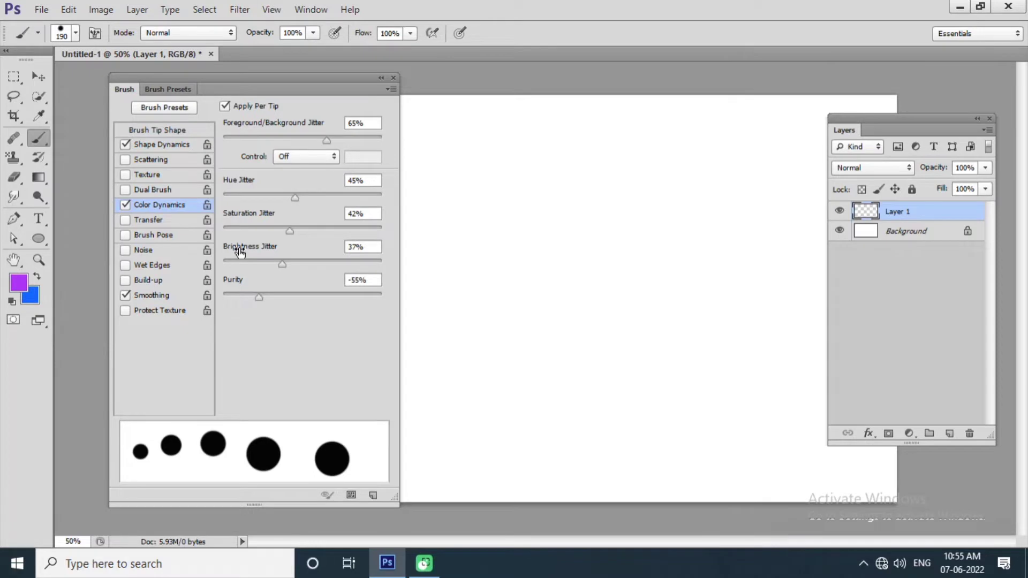
{"action": "left_click", "coordinate": [393, 78]}
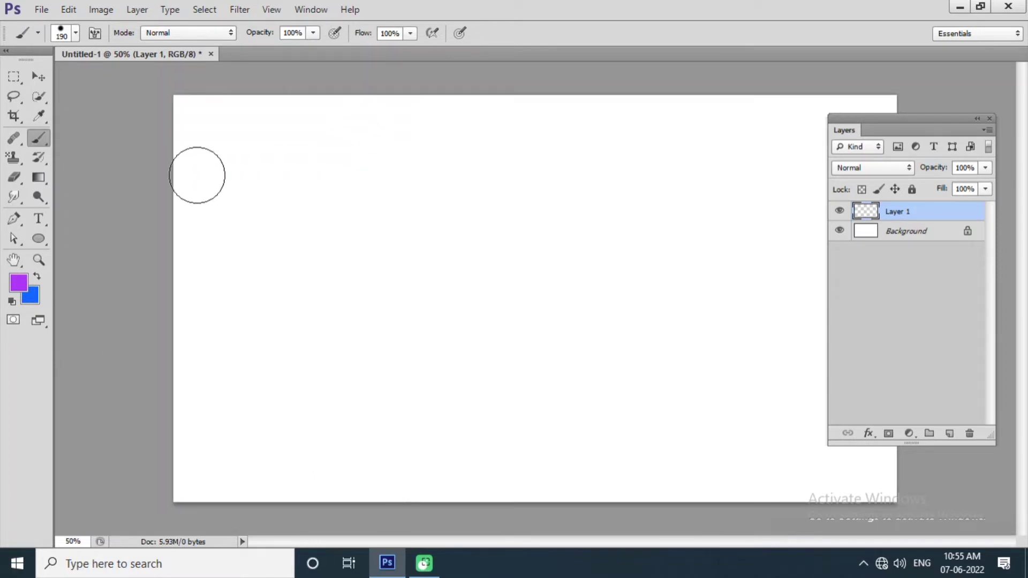
Scatter multicoloured dots of varying size across the whole canvas on Layer 1 and lower the layer's opacity to 25%
{"action": "mouse_move", "coordinate": [198, 174]}
{"action": "left_mouse_down"}
{"action": "mouse_move", "coordinate": [354, 184]}
{"action": "mouse_move", "coordinate": [248, 418]}
{"action": "mouse_move", "coordinate": [644, 114]}
{"action": "mouse_move", "coordinate": [637, 449]}
{"action": "mouse_move", "coordinate": [839, 478]}
{"action": "mouse_move", "coordinate": [918, 523]}
{"action": "left_mouse_up"}
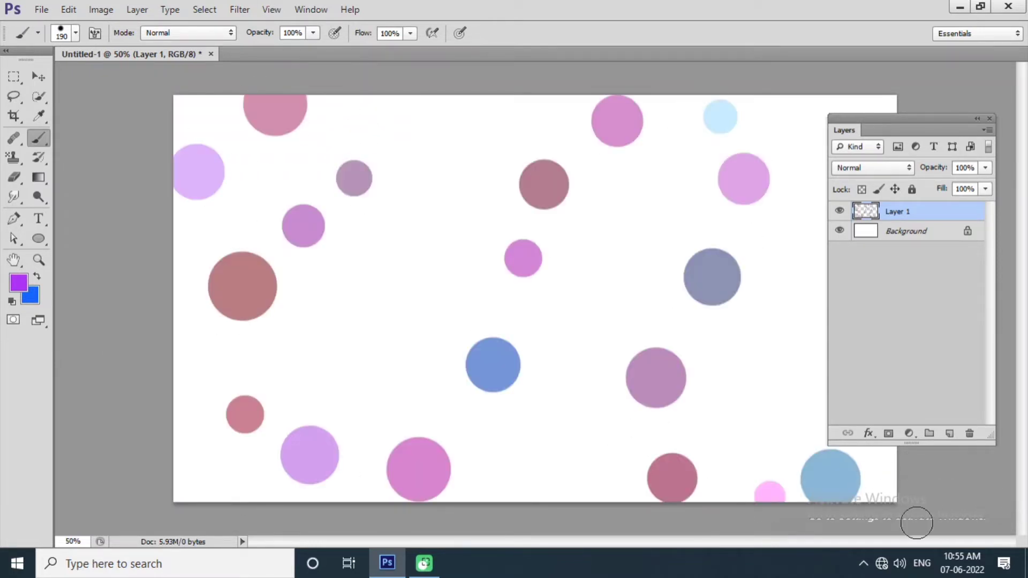
{"action": "mouse_move", "coordinate": [463, 375]}
{"action": "left_mouse_down"}
{"action": "mouse_move", "coordinate": [404, 320]}
{"action": "mouse_move", "coordinate": [607, 224]}
{"action": "mouse_move", "coordinate": [746, 414]}
{"action": "mouse_move", "coordinate": [878, 71]}
{"action": "mouse_move", "coordinate": [690, 165]}
{"action": "mouse_move", "coordinate": [587, 369]}
{"action": "mouse_move", "coordinate": [355, 363]}
{"action": "mouse_move", "coordinate": [225, 374]}
{"action": "mouse_move", "coordinate": [170, 491]}
{"action": "mouse_move", "coordinate": [70, 505]}
{"action": "mouse_move", "coordinate": [289, 194]}
{"action": "mouse_move", "coordinate": [364, 114]}
{"action": "mouse_move", "coordinate": [617, 69]}
{"action": "left_mouse_up"}
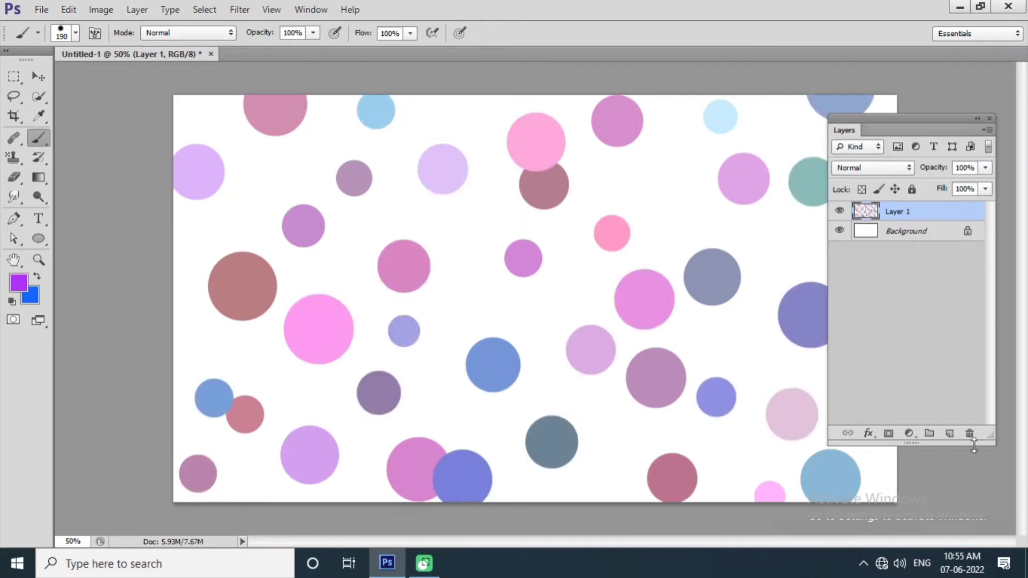
{"action": "left_click", "coordinate": [991, 169]}
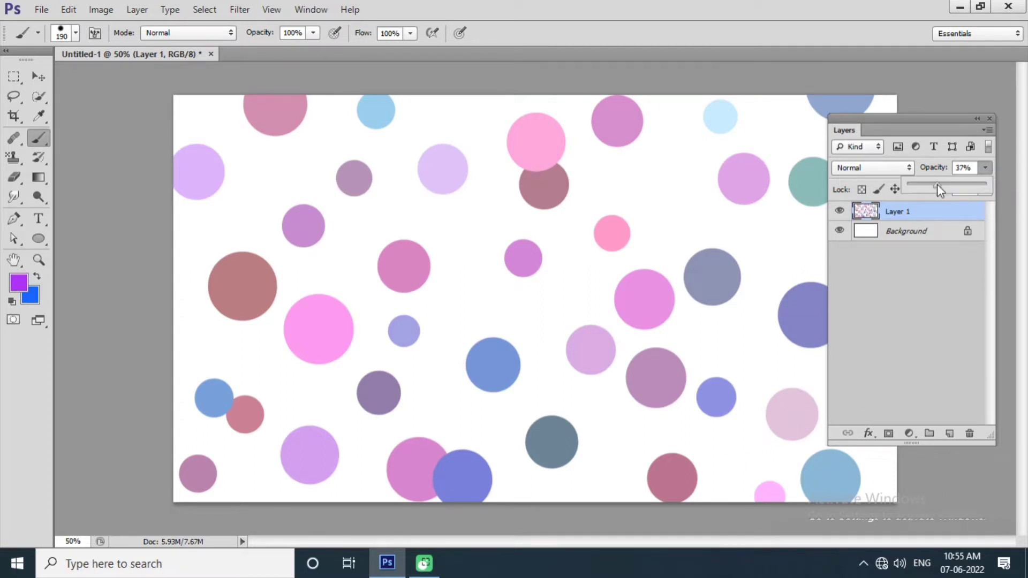
{"action": "left_click", "coordinate": [938, 184]}
{"action": "mouse_move", "coordinate": [937, 187]}
{"action": "left_mouse_down"}
{"action": "mouse_move", "coordinate": [914, 189]}
{"action": "mouse_move", "coordinate": [927, 191]}
{"action": "left_mouse_up"}
{"action": "left_click", "coordinate": [932, 115]}
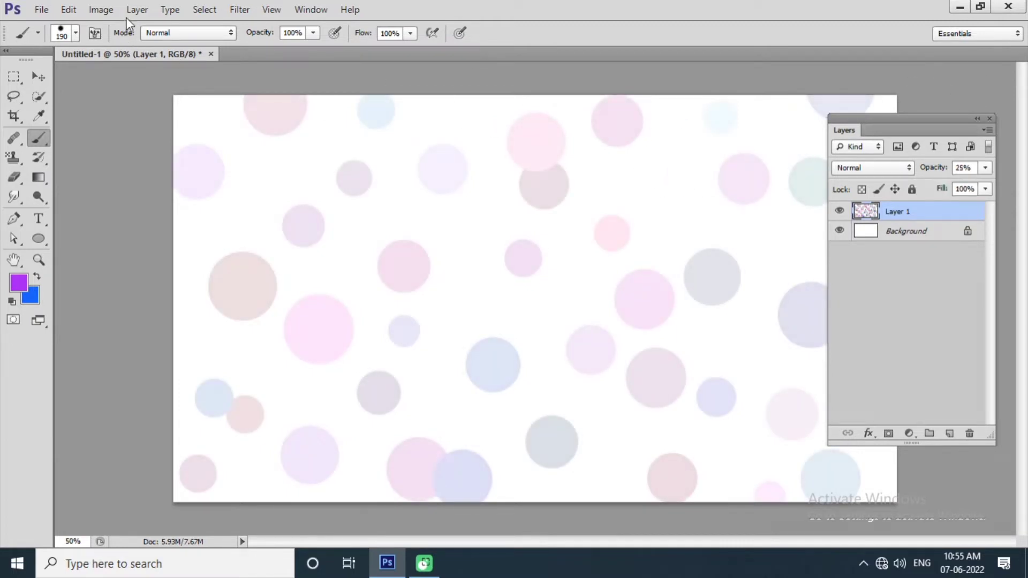
Apply a Gaussian Blur with a 7.4-pixel radius to the dots on Layer 1
{"action": "left_click", "coordinate": [239, 9]}
{"action": "mouse_move", "coordinate": [355, 164]}
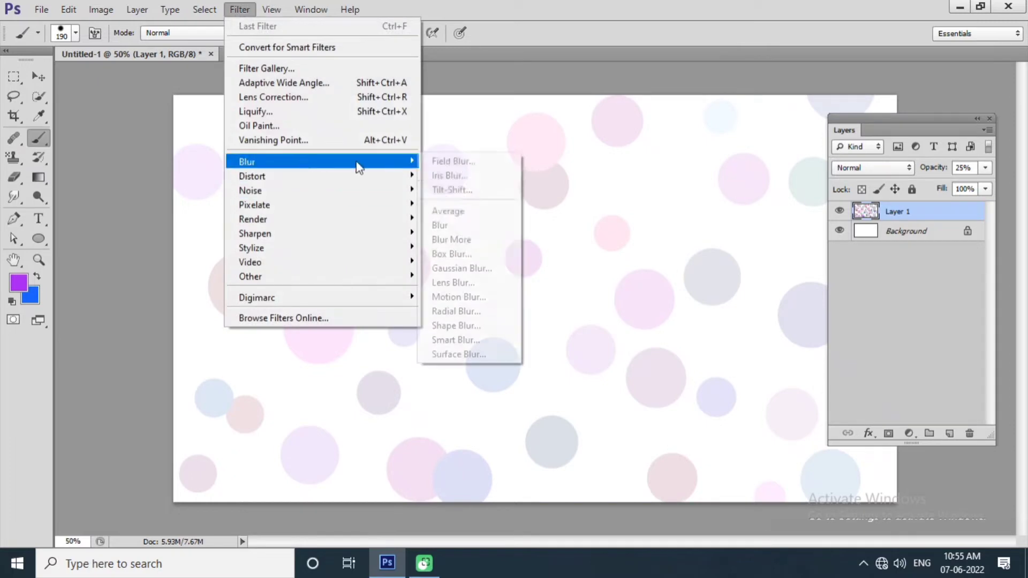
{"action": "left_click", "coordinate": [450, 265]}
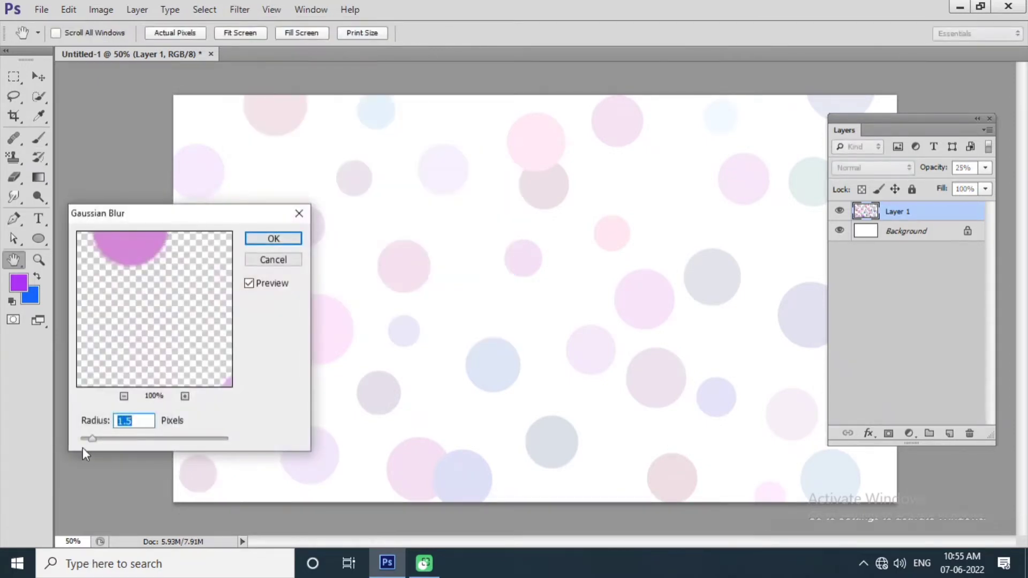
{"action": "mouse_move", "coordinate": [117, 437]}
{"action": "left_mouse_down"}
{"action": "mouse_move", "coordinate": [141, 438]}
{"action": "mouse_move", "coordinate": [130, 439]}
{"action": "left_mouse_up"}
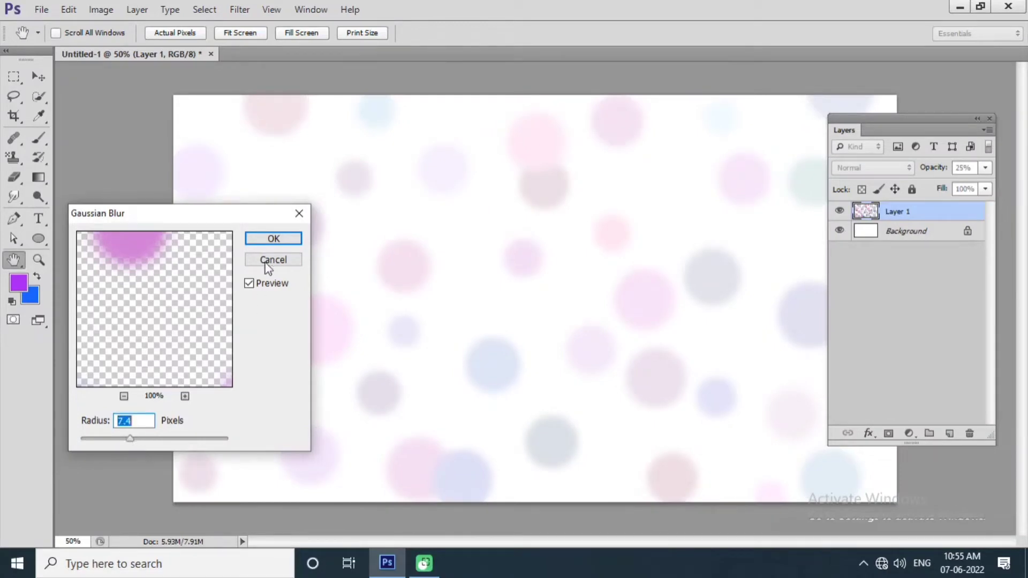
{"action": "left_click", "coordinate": [278, 240]}
{"action": "key", "text": "b"}
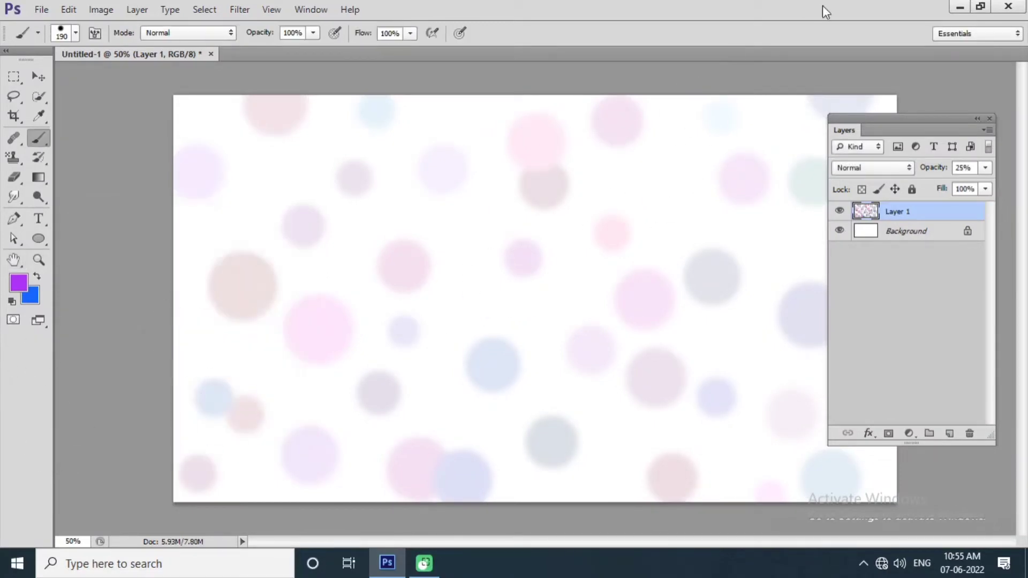
Add another layer above Layer 1 and scatter sharp multicoloured dots of varying size across the whole canvas
{"action": "left_click", "coordinate": [951, 434]}
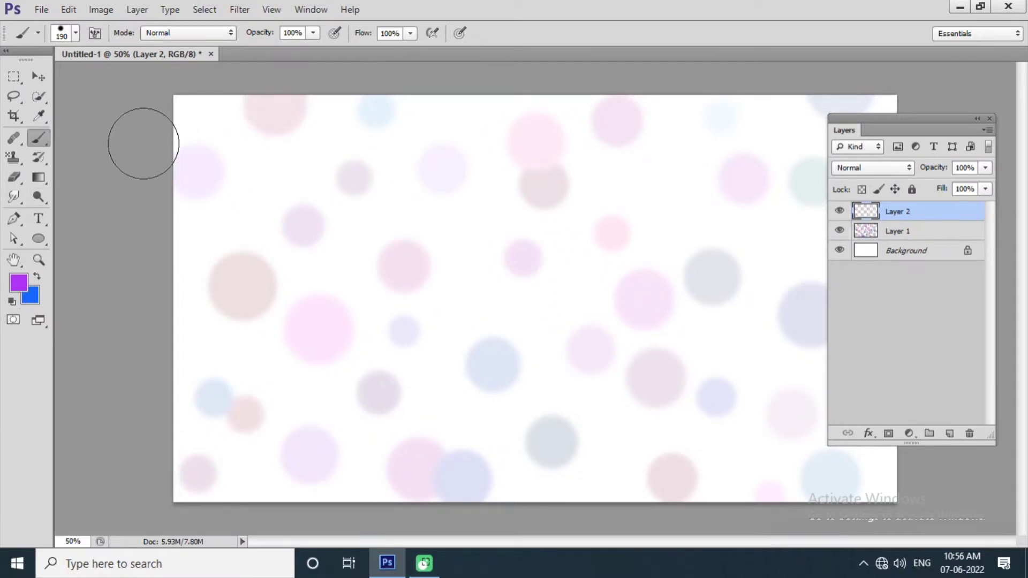
{"action": "left_click", "coordinate": [201, 151]}
{"action": "left_click", "coordinate": [322, 139]}
{"action": "left_click", "coordinate": [272, 260]}
{"action": "left_click", "coordinate": [285, 402]}
{"action": "left_click", "coordinate": [411, 356]}
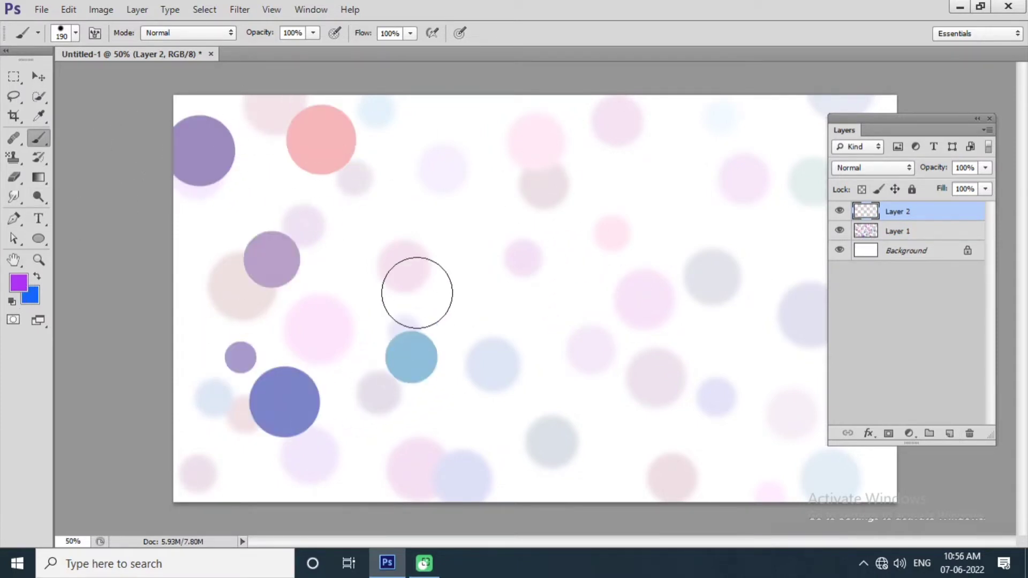
{"action": "left_click", "coordinate": [428, 255]}
{"action": "left_click", "coordinate": [559, 213]}
{"action": "left_click", "coordinate": [626, 238]}
{"action": "left_click", "coordinate": [580, 352]}
{"action": "left_click", "coordinate": [500, 430]}
{"action": "left_click", "coordinate": [652, 476]}
{"action": "left_click", "coordinate": [716, 363]}
{"action": "left_click", "coordinate": [743, 228]}
{"action": "left_click", "coordinate": [763, 159]}
{"action": "left_click", "coordinate": [814, 129]}
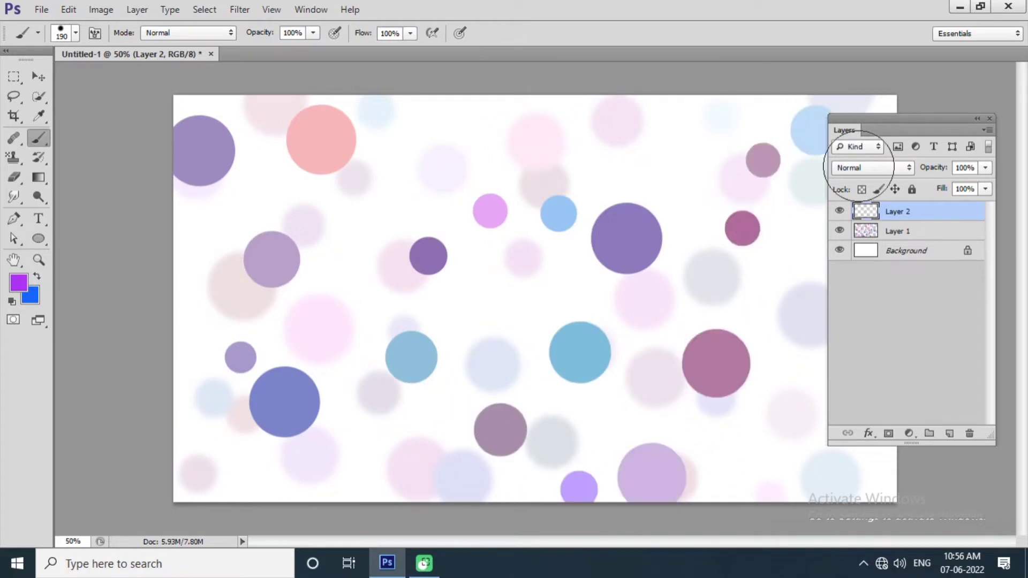
{"action": "left_click", "coordinate": [823, 391]}
{"action": "left_click", "coordinate": [818, 462]}
{"action": "left_click", "coordinate": [873, 485]}
{"action": "left_click", "coordinate": [481, 115]}
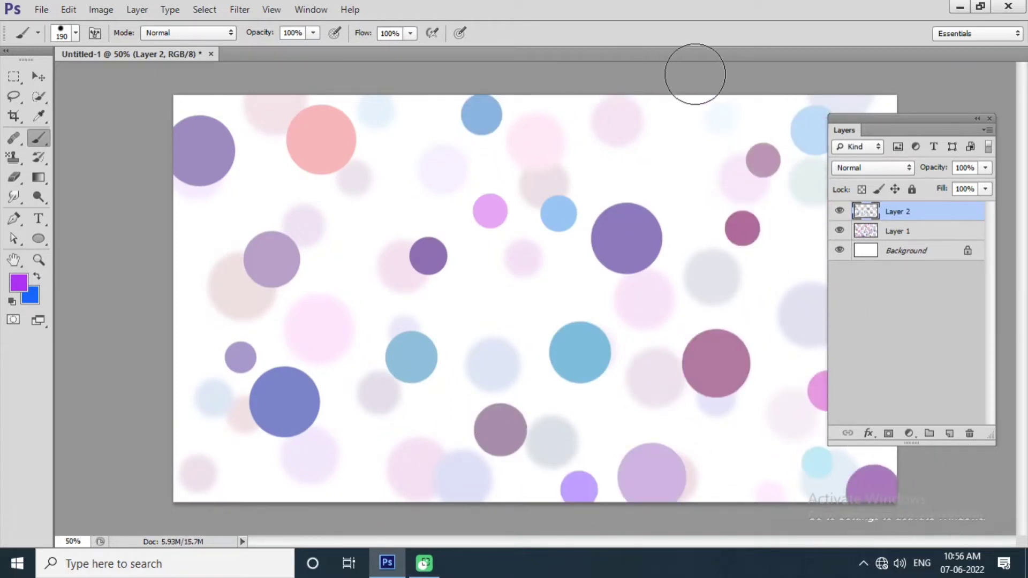
{"action": "left_click", "coordinate": [685, 94]}
{"action": "left_click", "coordinate": [216, 494]}
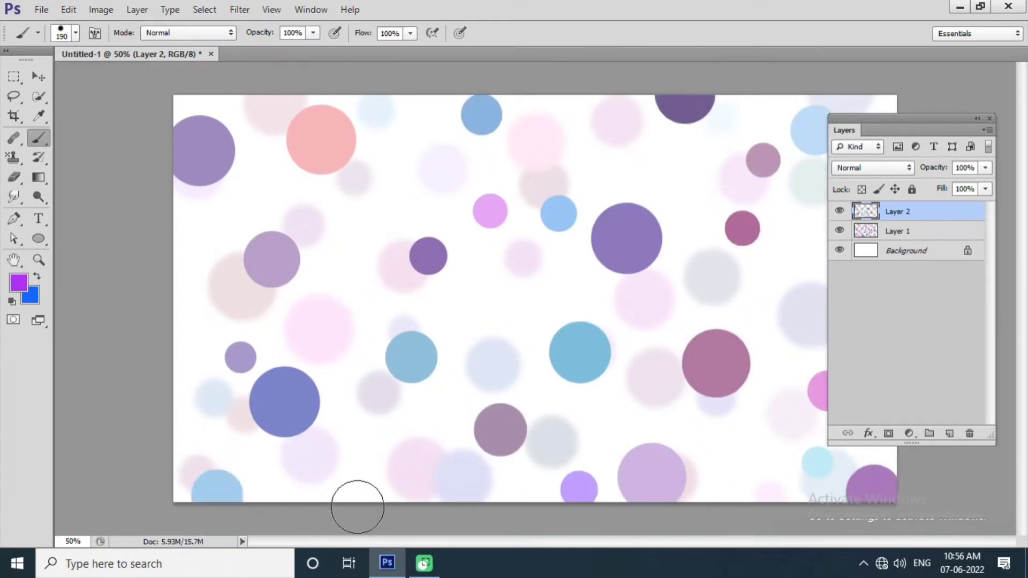
{"action": "left_click", "coordinate": [369, 475]}
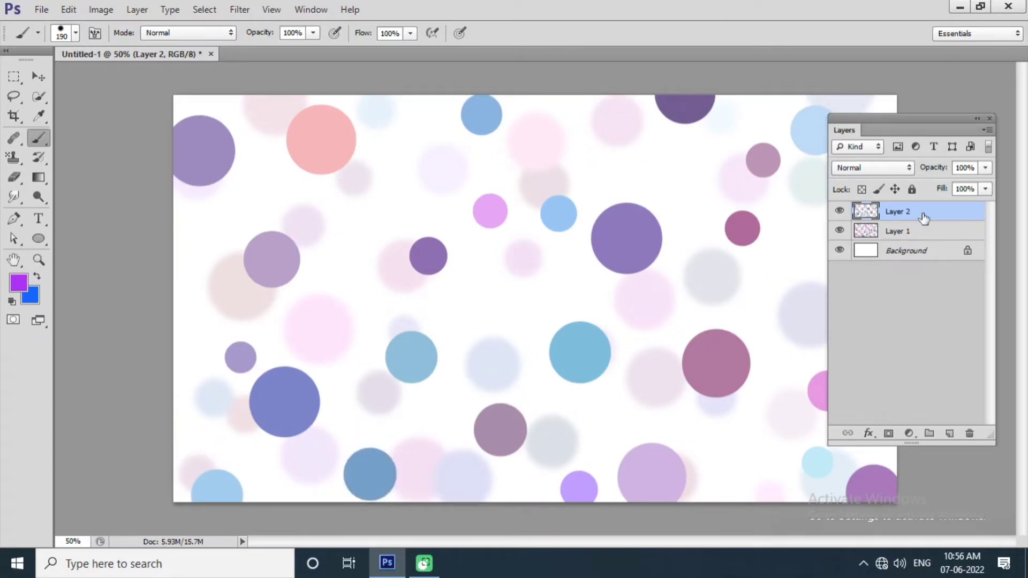
Add an Outer Glow effect to the dots on Layer 2 and set the glow colour to near-white #fdfdfb
{"action": "mouse_move", "coordinate": [924, 118]}
{"action": "left_mouse_down"}
{"action": "mouse_move", "coordinate": [994, 114]}
{"action": "mouse_move", "coordinate": [925, 91]}
{"action": "left_mouse_up"}
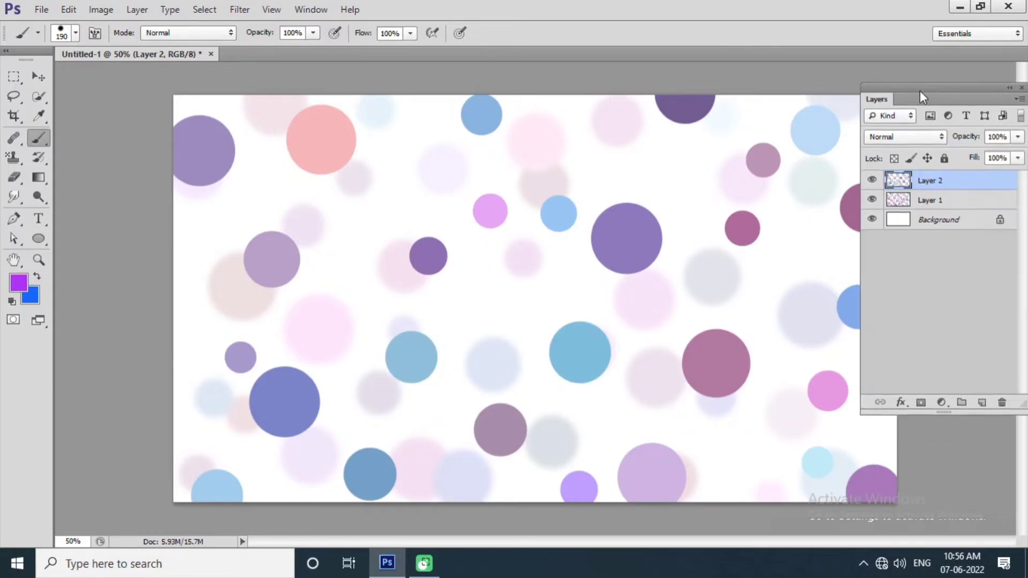
{"action": "left_click", "coordinate": [901, 407]}
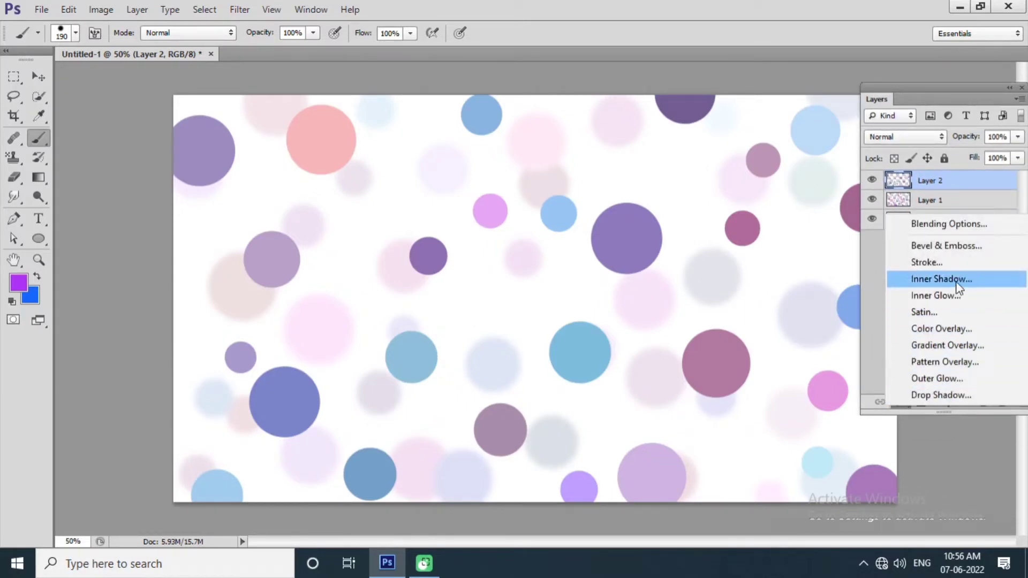
{"action": "left_click", "coordinate": [957, 378]}
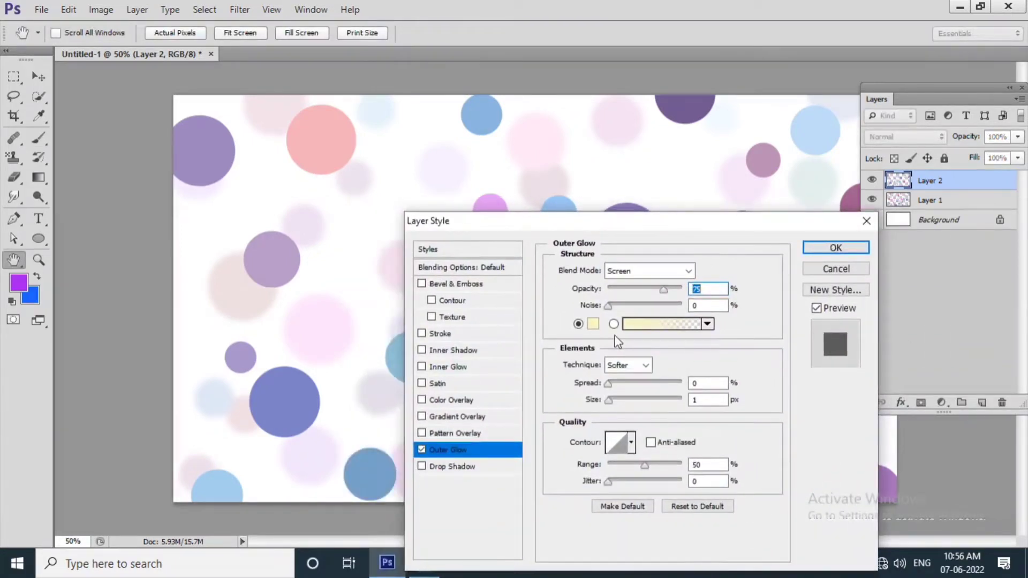
{"action": "left_click", "coordinate": [660, 329]}
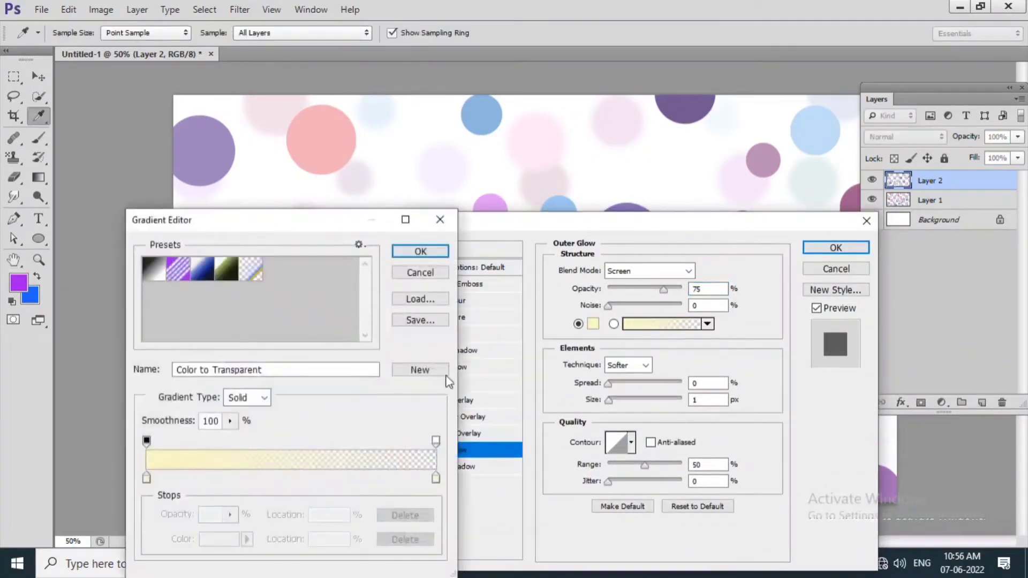
{"action": "left_click", "coordinate": [430, 253]}
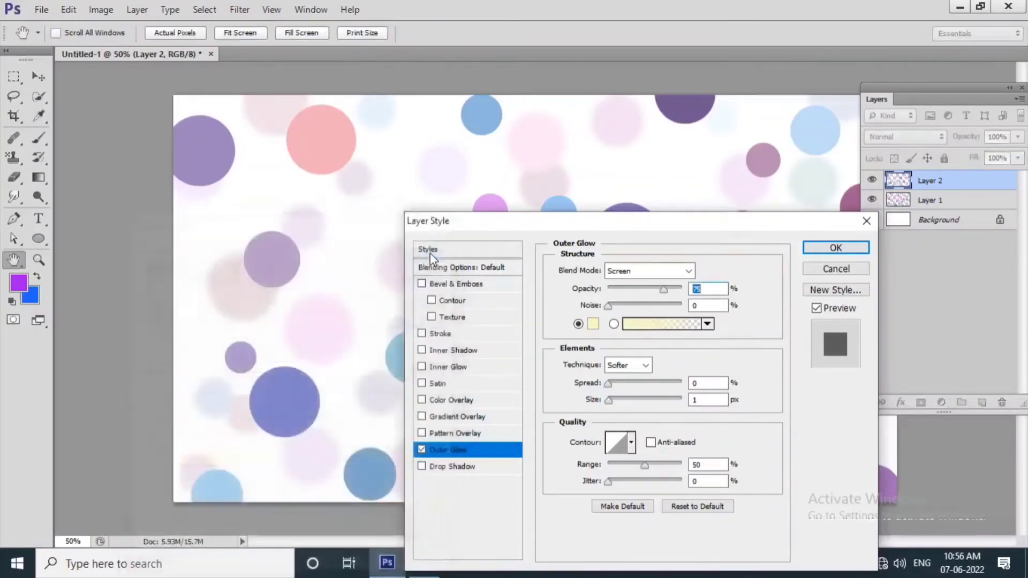
{"action": "left_click", "coordinate": [592, 324]}
{"action": "left_click", "coordinate": [170, 254]}
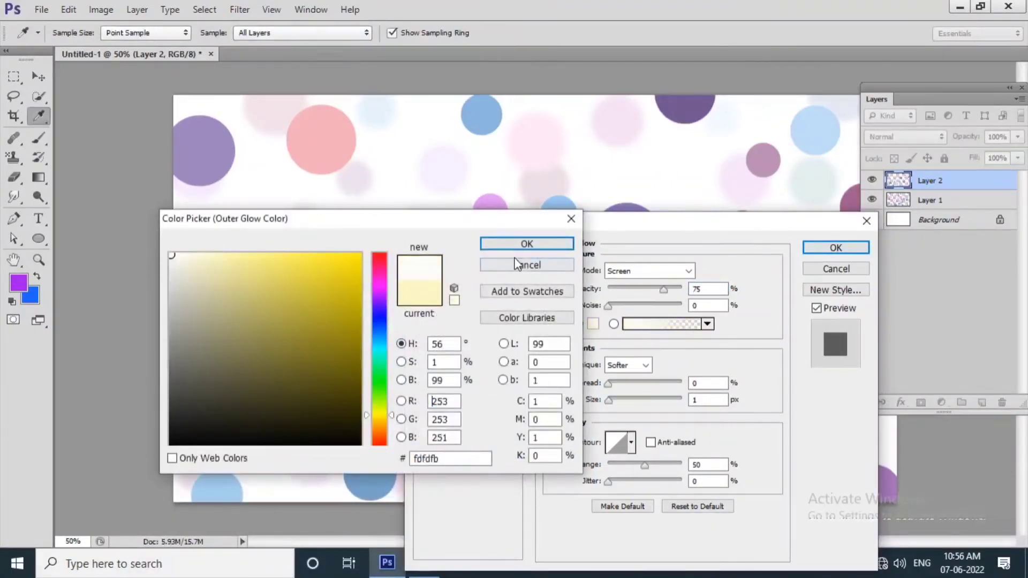
{"action": "left_click", "coordinate": [519, 244]}
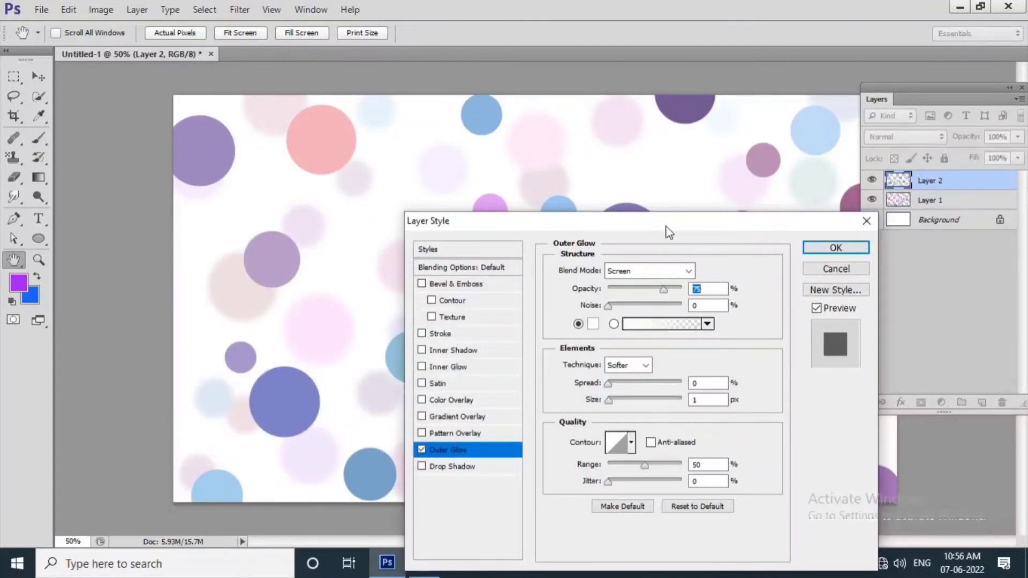
Set the Outer Glow's opacity to 12% and spread to 43%, choose a moderate glow size and apply the effect
{"action": "left_click_drag", "start_coordinate": [668, 228], "coordinate": [640, 237]}
{"action": "left_click_drag", "start_coordinate": [634, 300], "coordinate": [598, 299]}
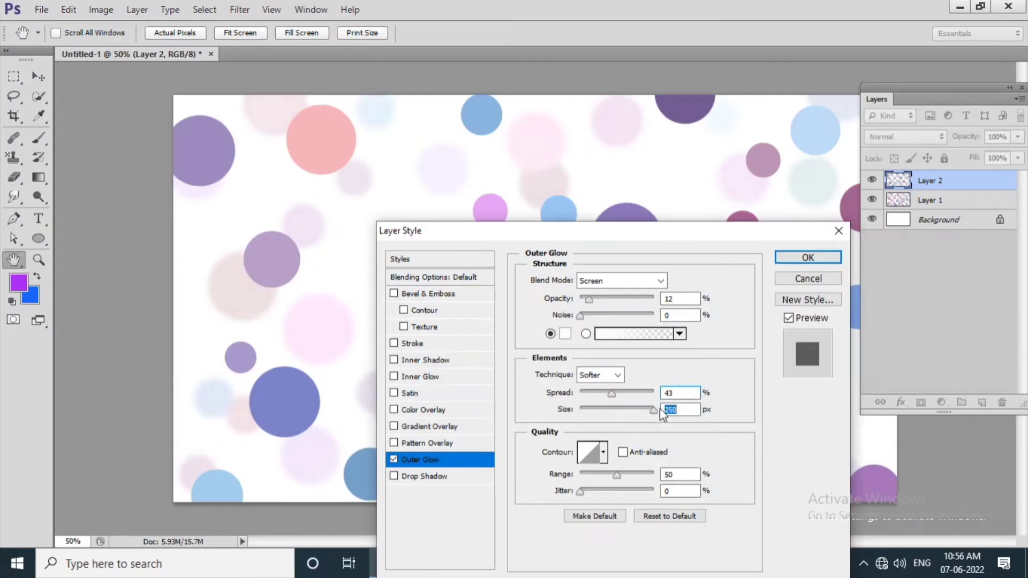
{"action": "left_click_drag", "start_coordinate": [654, 410], "coordinate": [609, 409]}
{"action": "left_click", "coordinate": [797, 259]}
{"action": "key", "text": "b"}
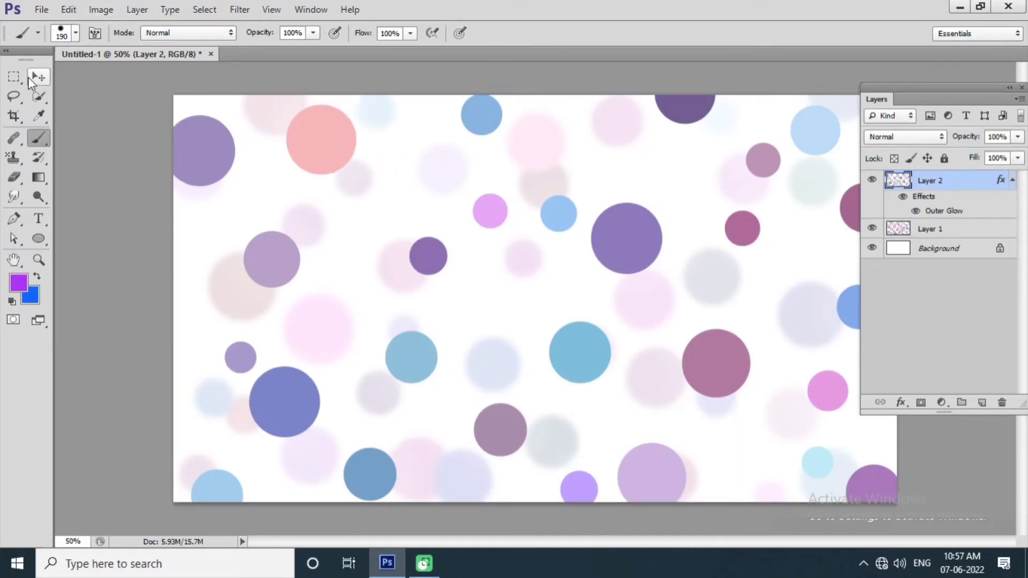
Create a new blank document with the proposed settings
{"action": "left_click", "coordinate": [41, 11]}
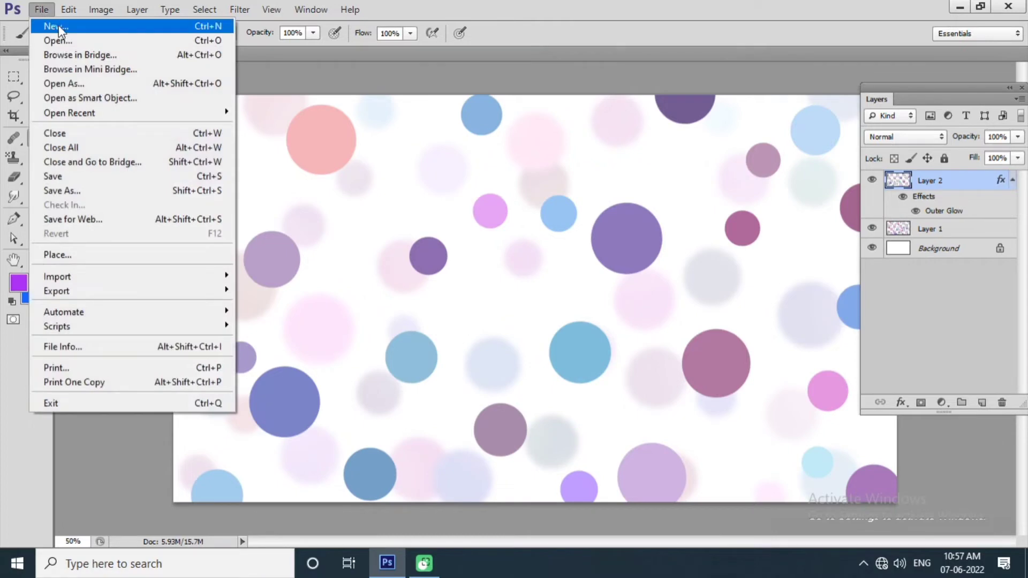
{"action": "left_click", "coordinate": [57, 26]}
{"action": "left_click", "coordinate": [621, 170]}
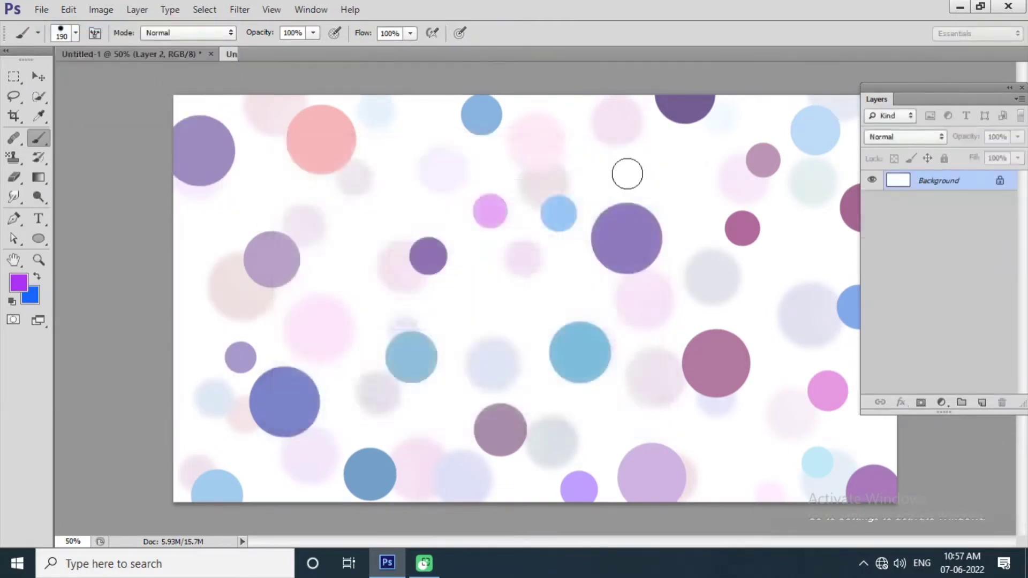
Set the foreground colour to near-black #020003 and fill the Background layer with it
{"action": "left_click", "coordinate": [18, 282]}
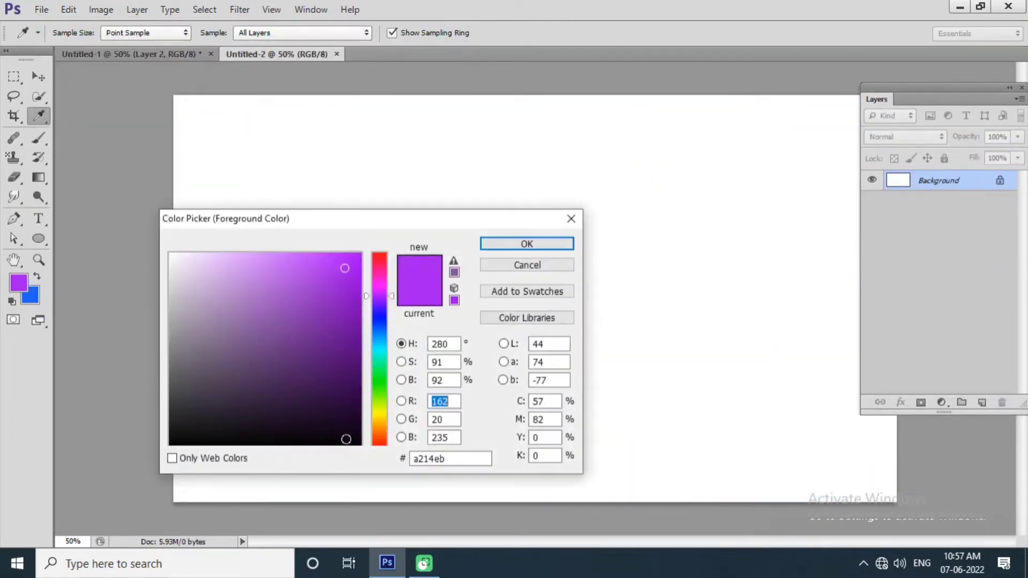
{"action": "left_click", "coordinate": [361, 443]}
{"action": "left_click", "coordinate": [527, 244]}
{"action": "key", "text": "b"}
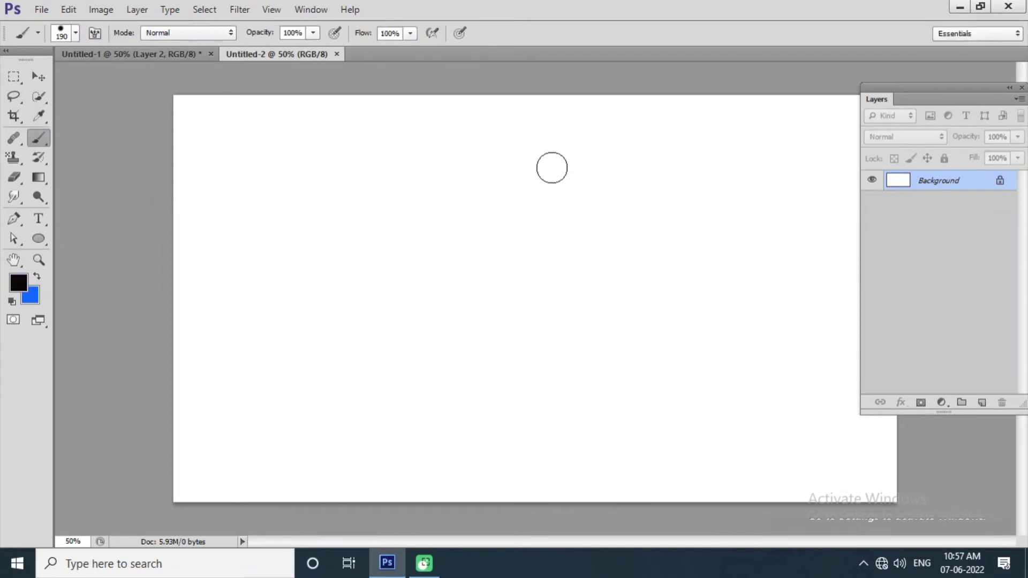
{"action": "key", "text": "alt+BackSpace"}
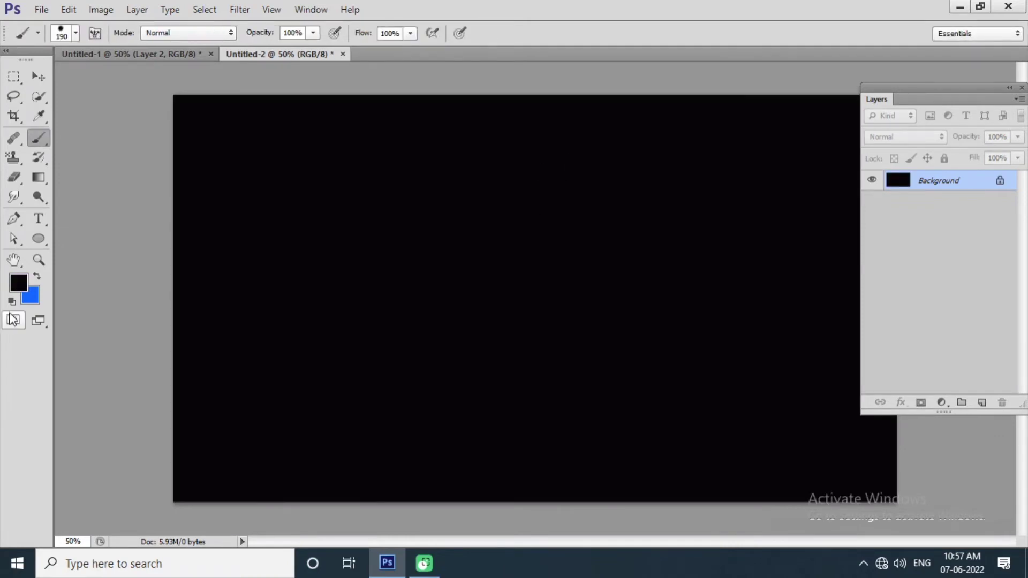
Set the foreground colour to bright orange #fb570f
{"action": "left_click", "coordinate": [18, 281]}
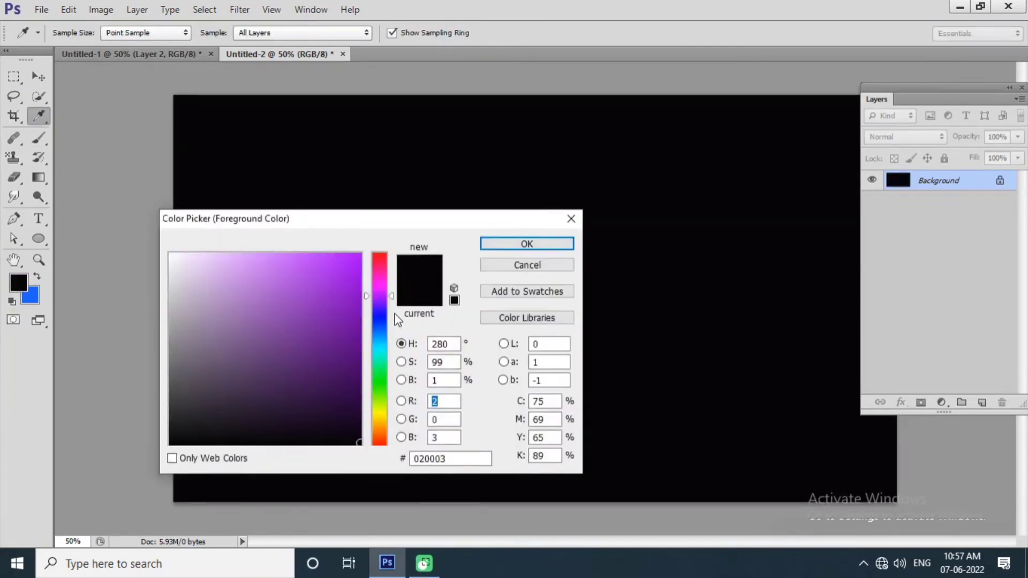
{"action": "left_click_drag", "start_coordinate": [393, 298], "coordinate": [400, 436]}
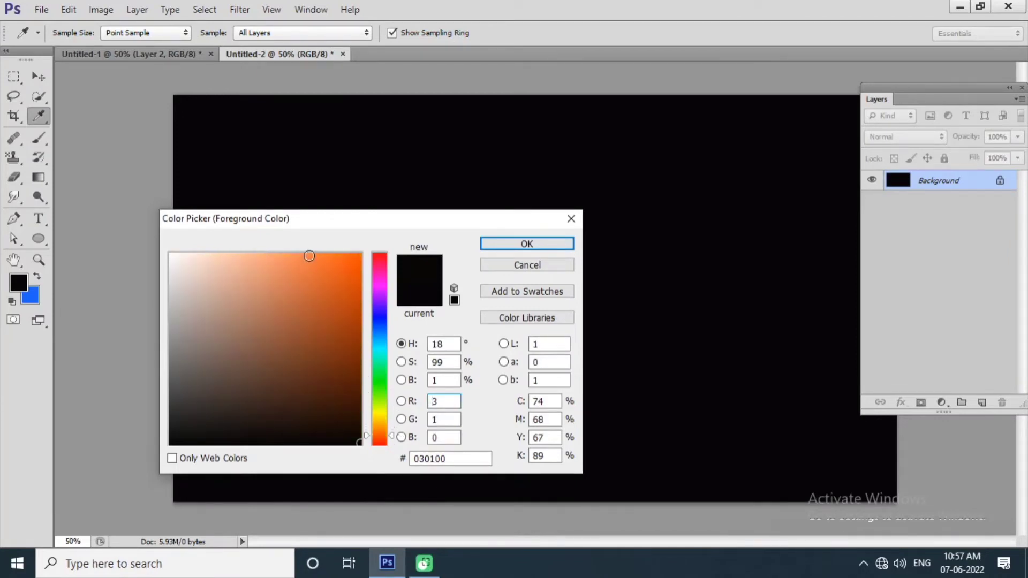
{"action": "left_click", "coordinate": [309, 256]}
{"action": "left_click", "coordinate": [332, 258]}
{"action": "left_click", "coordinate": [349, 256]}
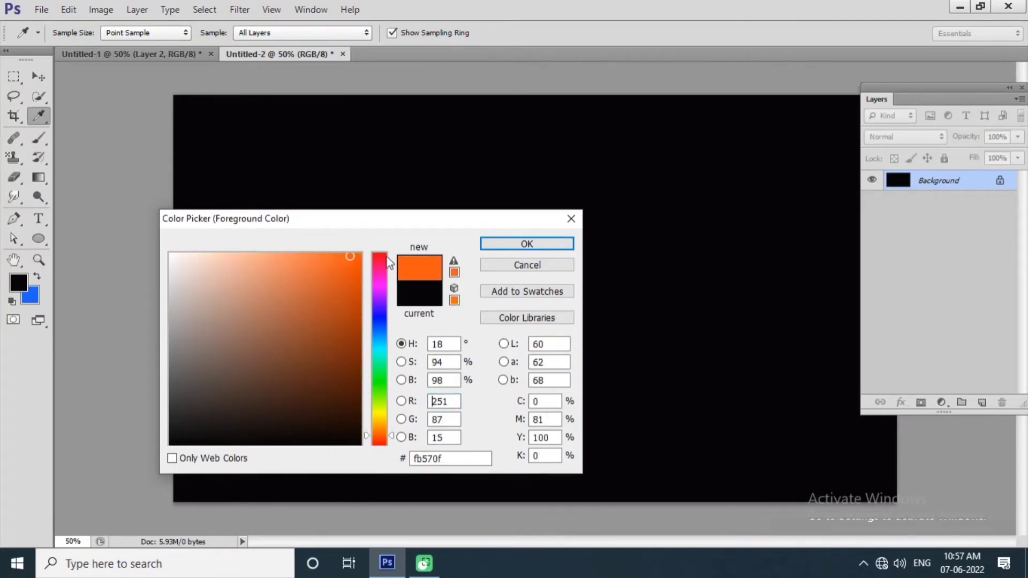
{"action": "left_click", "coordinate": [508, 244]}
{"action": "key", "text": "b"}
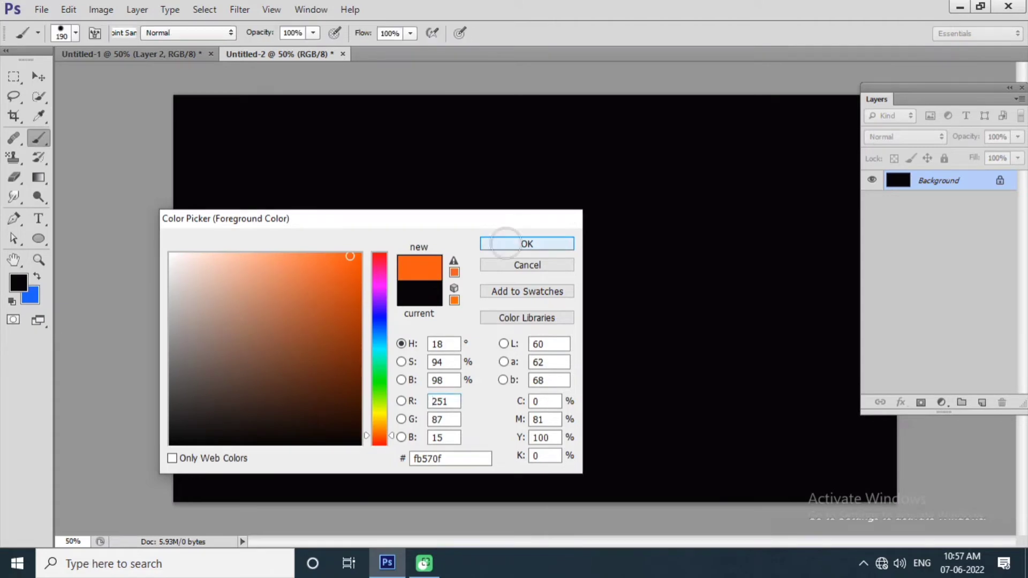
Set the background colour to violet #8019f4 and return to the Brush tool
{"action": "left_click", "coordinate": [37, 297]}
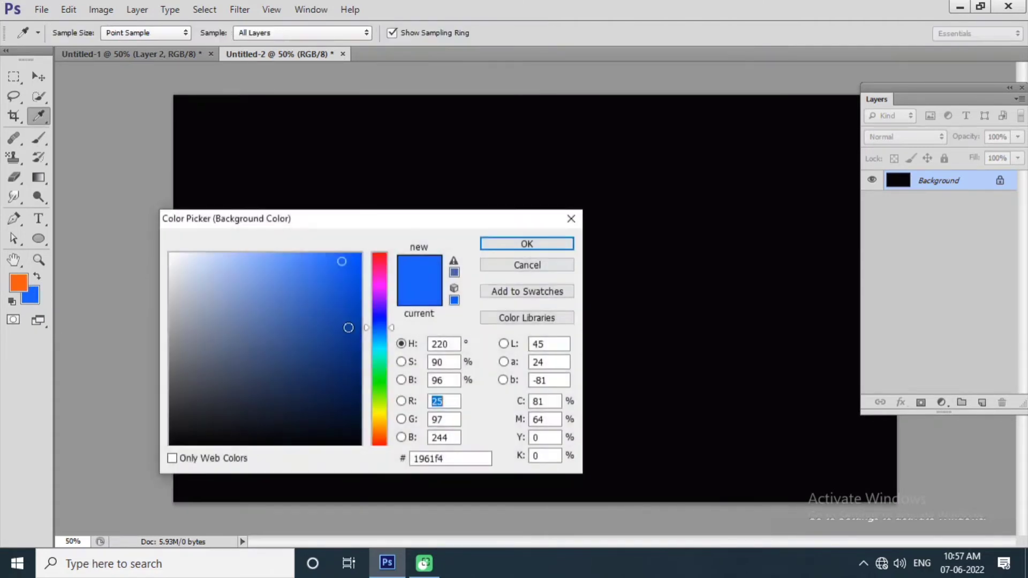
{"action": "left_click", "coordinate": [392, 327]}
{"action": "left_click_drag", "start_coordinate": [391, 327], "coordinate": [394, 304]}
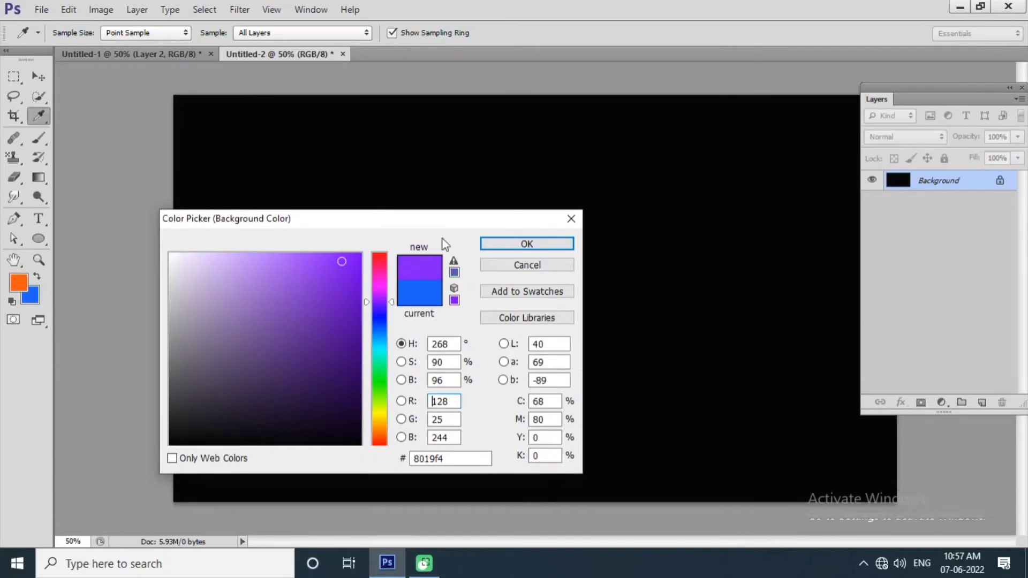
{"action": "left_click", "coordinate": [515, 244]}
{"action": "key", "text": "b"}
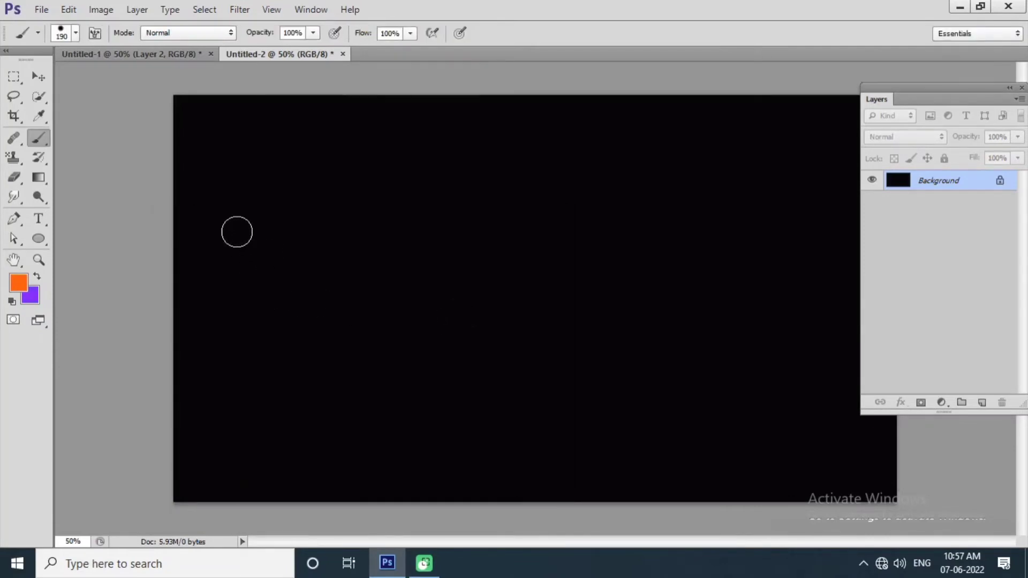
Scatter multicoloured dots across the black canvas on a new layer and lower that layer's opacity to 23%
{"action": "left_click", "coordinate": [982, 402]}
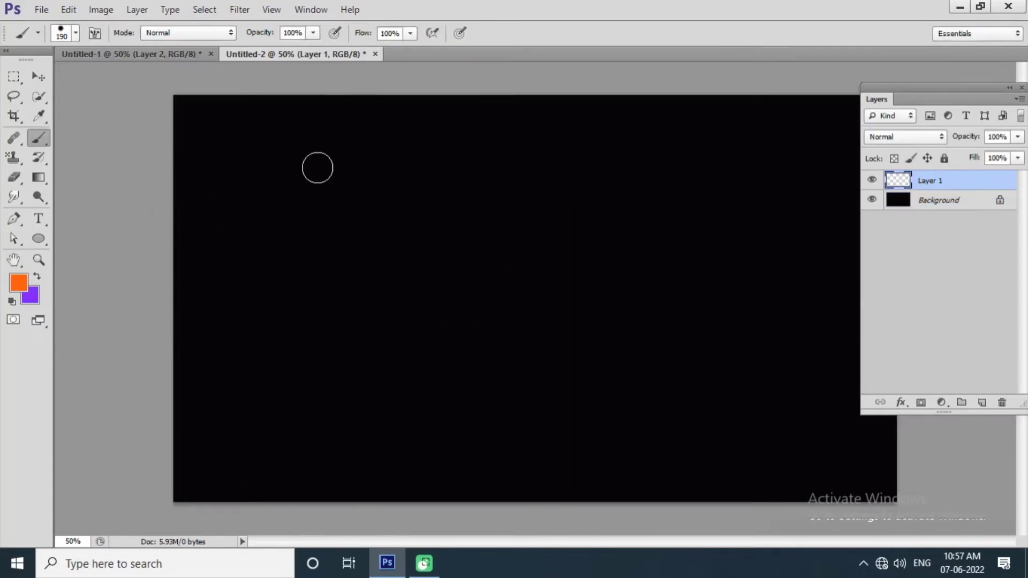
{"action": "mouse_move", "coordinate": [182, 166]}
{"action": "left_mouse_down"}
{"action": "mouse_move", "coordinate": [342, 205]}
{"action": "mouse_move", "coordinate": [239, 414]}
{"action": "mouse_move", "coordinate": [445, 204]}
{"action": "mouse_move", "coordinate": [626, 298]}
{"action": "mouse_move", "coordinate": [521, 501]}
{"action": "mouse_move", "coordinate": [771, 134]}
{"action": "mouse_move", "coordinate": [794, 457]}
{"action": "mouse_move", "coordinate": [830, 471]}
{"action": "left_mouse_up"}
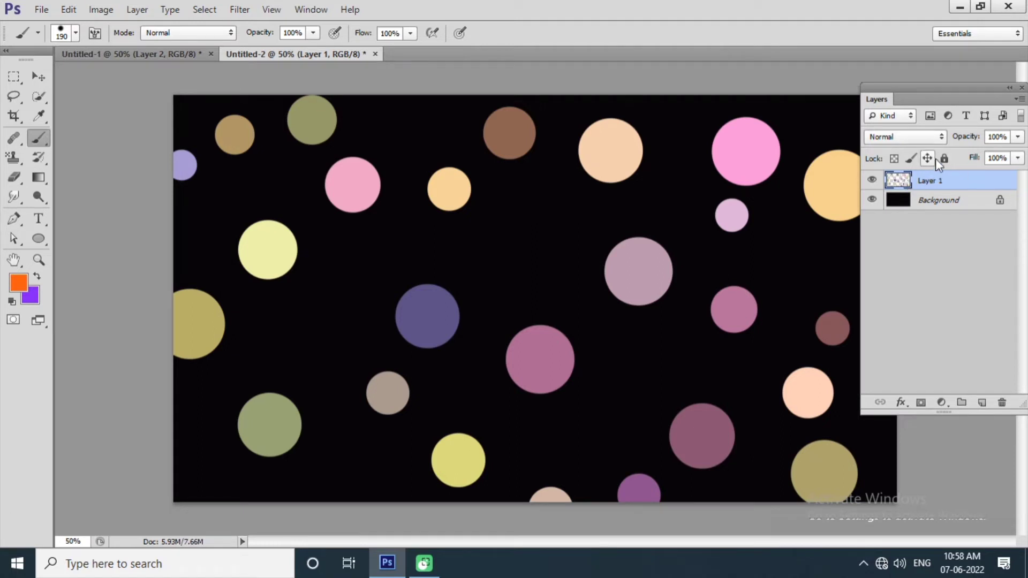
{"action": "left_click", "coordinate": [1018, 137]}
{"action": "left_click_drag", "start_coordinate": [1017, 154], "coordinate": [958, 155]}
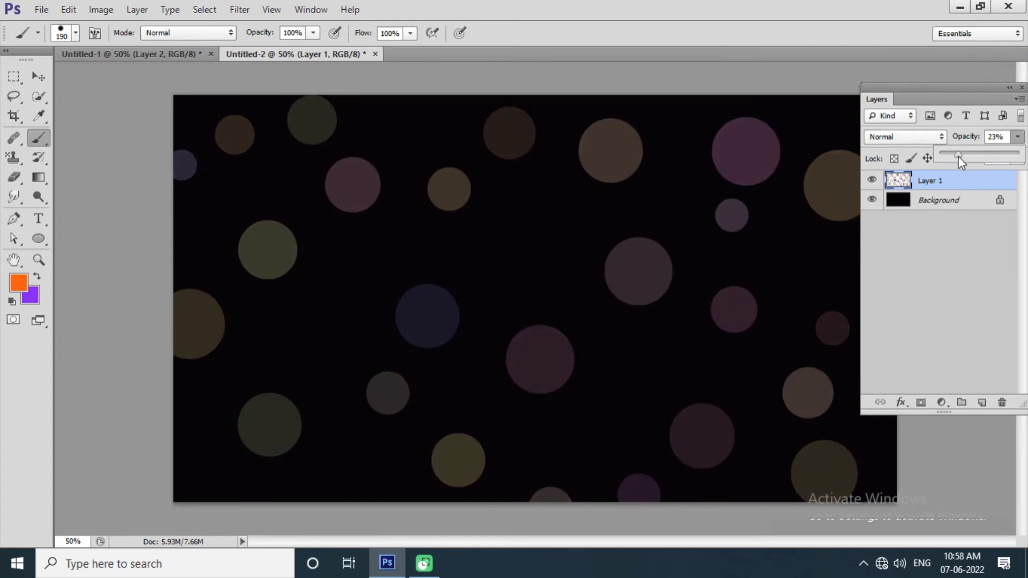
Apply a Gaussian Blur with an 8.8-pixel radius to the faint dots on Layer 1
{"action": "left_click", "coordinate": [239, 9]}
{"action": "mouse_move", "coordinate": [321, 162]}
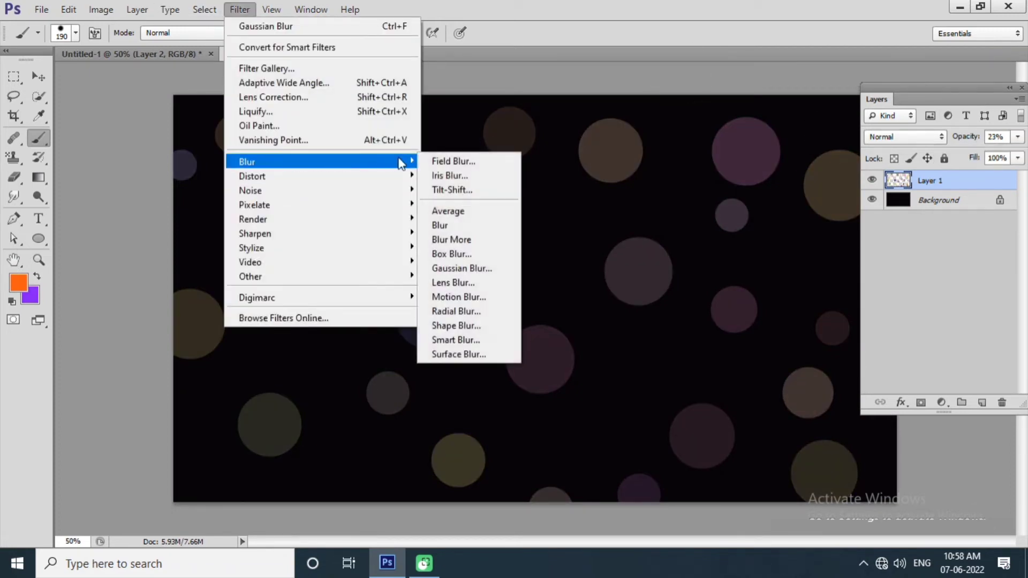
{"action": "left_click", "coordinate": [453, 267]}
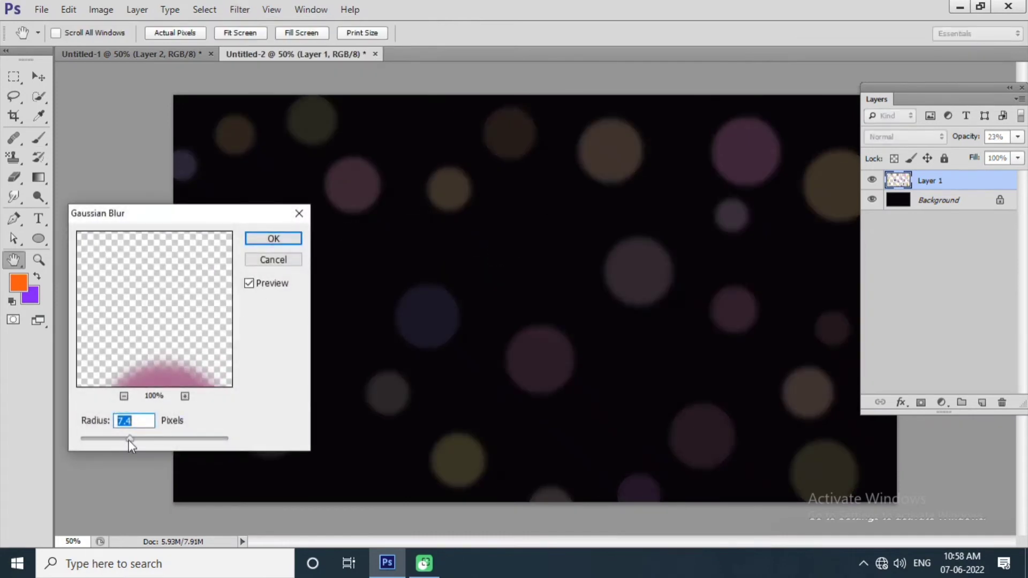
{"action": "left_click_drag", "start_coordinate": [149, 439], "coordinate": [135, 438]}
{"action": "left_click", "coordinate": [273, 238]}
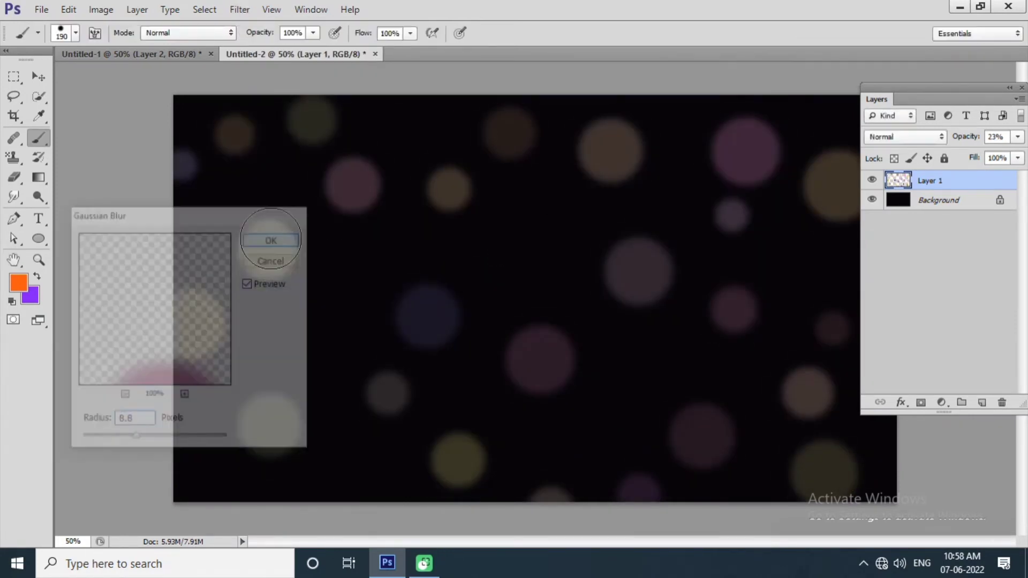
Add another layer above Layer 1 and scatter full-opacity multicoloured dots across the canvas, filling in empty spots with single dots
{"action": "left_click", "coordinate": [982, 403]}
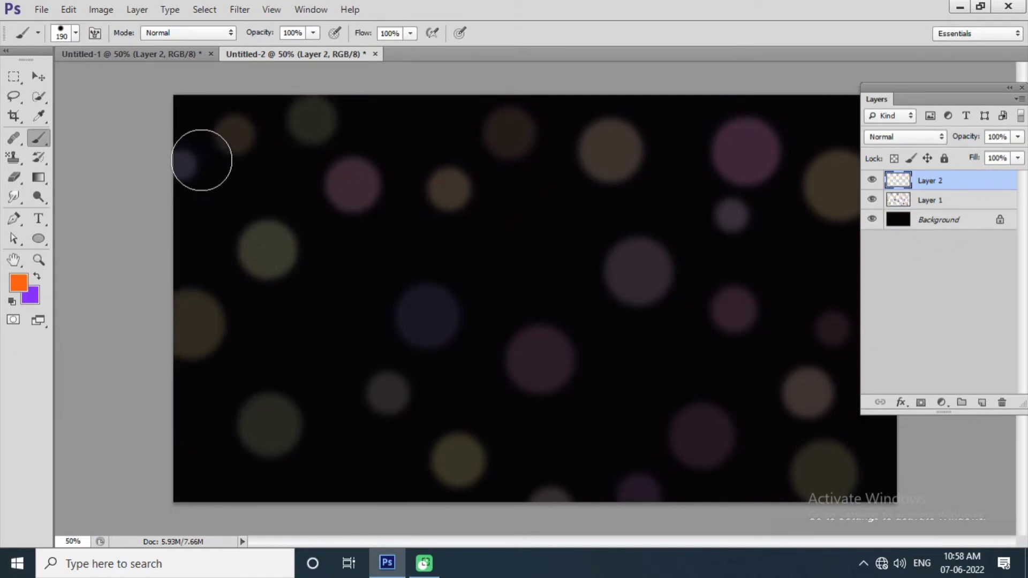
{"action": "mouse_move", "coordinate": [201, 161]}
{"action": "left_mouse_down"}
{"action": "mouse_move", "coordinate": [216, 289]}
{"action": "mouse_move", "coordinate": [305, 424]}
{"action": "mouse_move", "coordinate": [369, 304]}
{"action": "mouse_move", "coordinate": [479, 185]}
{"action": "mouse_move", "coordinate": [580, 171]}
{"action": "mouse_move", "coordinate": [512, 314]}
{"action": "mouse_move", "coordinate": [617, 443]}
{"action": "mouse_move", "coordinate": [639, 268]}
{"action": "mouse_move", "coordinate": [737, 122]}
{"action": "mouse_move", "coordinate": [842, 455]}
{"action": "mouse_move", "coordinate": [732, 498]}
{"action": "mouse_move", "coordinate": [492, 507]}
{"action": "mouse_move", "coordinate": [249, 481]}
{"action": "left_mouse_up"}
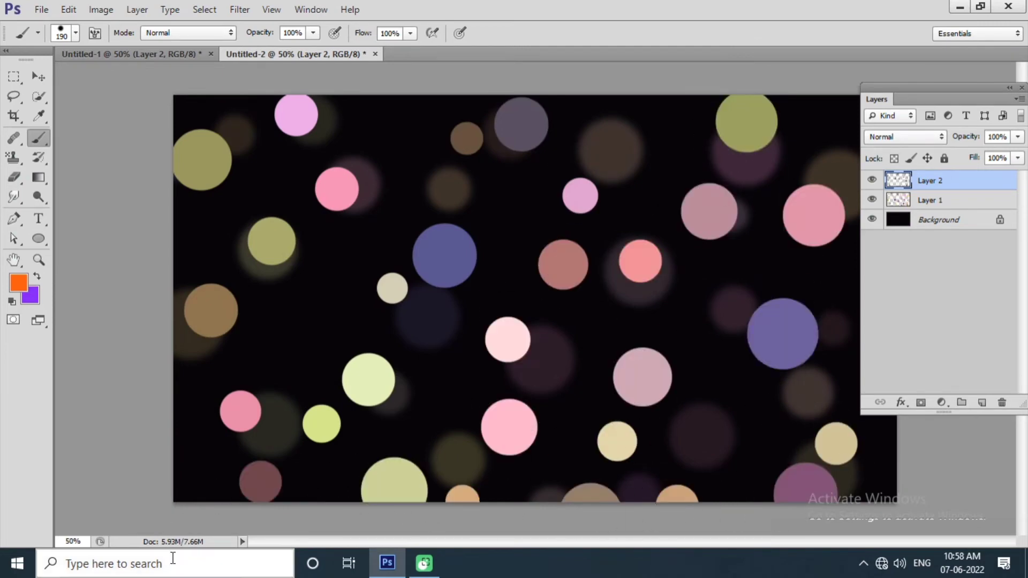
{"action": "left_click", "coordinate": [597, 151]}
{"action": "left_click", "coordinate": [663, 67]}
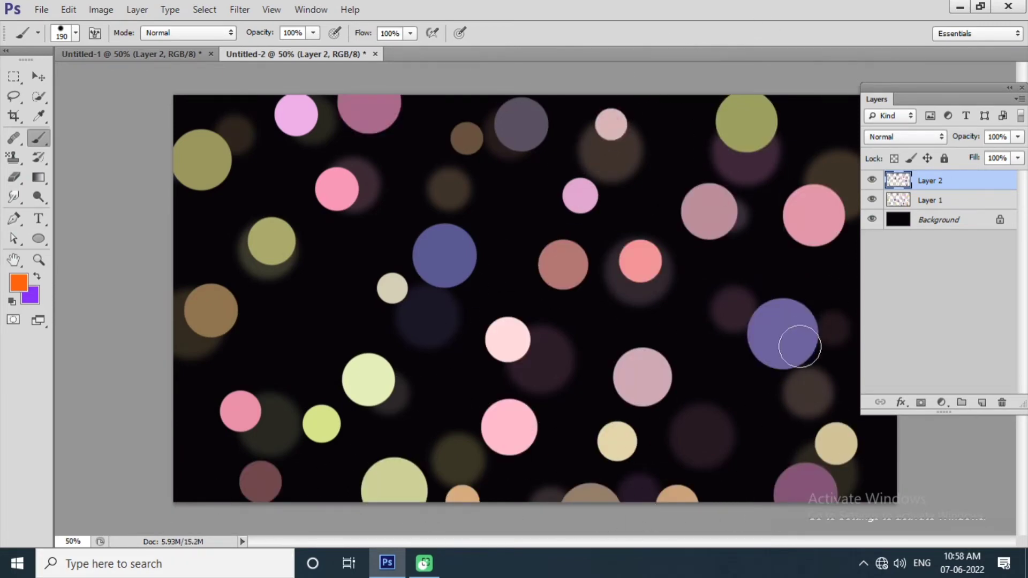
{"action": "left_click", "coordinate": [744, 415]}
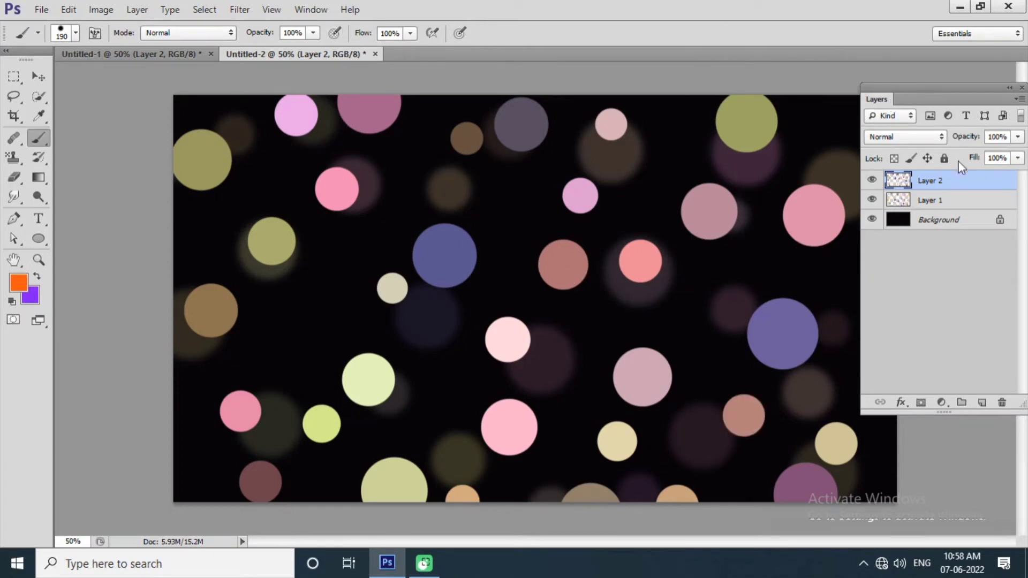
Apply a slight Gaussian Blur with a radius under 3 pixels to the full-opacity dots on Layer 2
{"action": "left_click", "coordinate": [235, 10]}
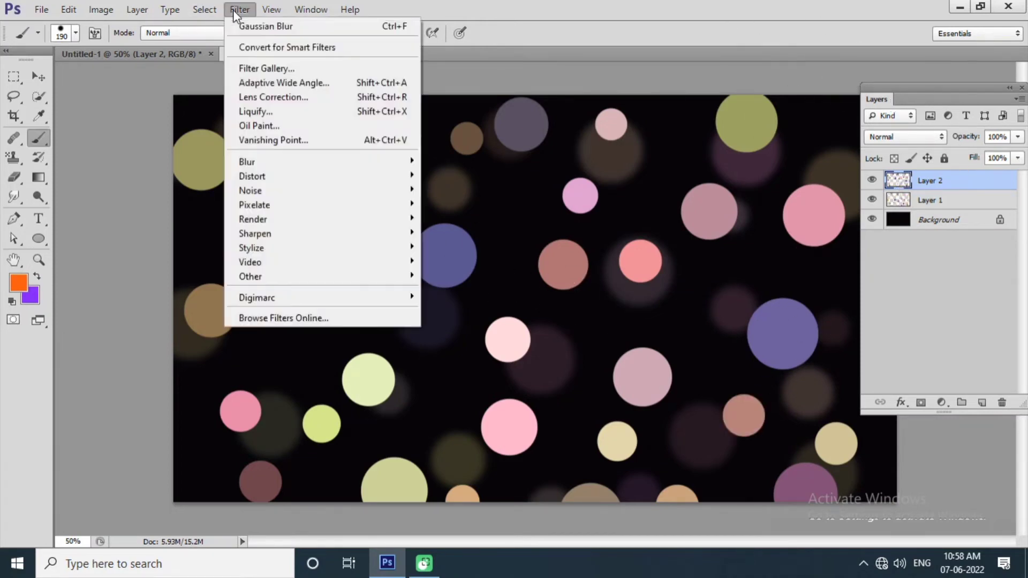
{"action": "mouse_move", "coordinate": [276, 162]}
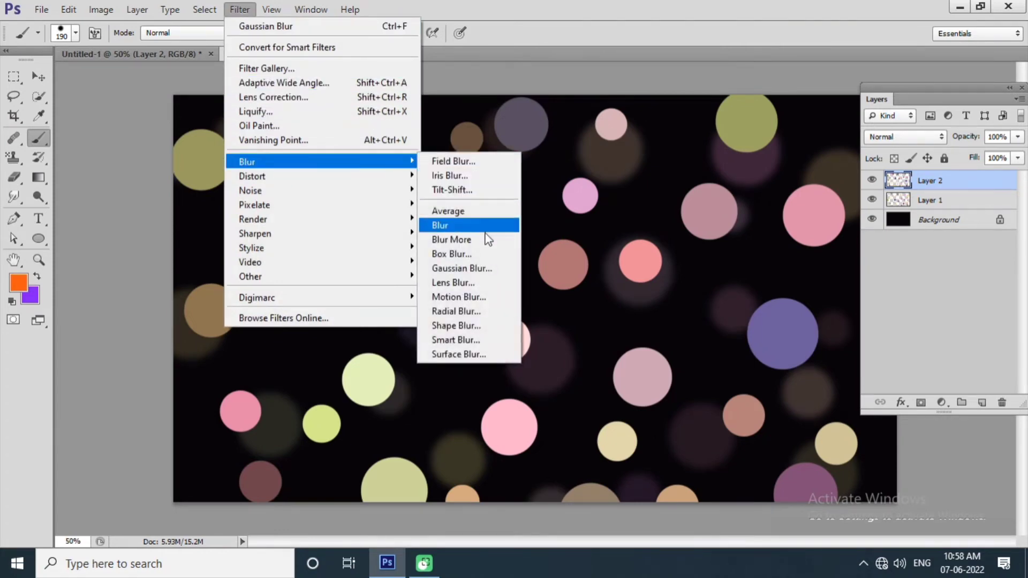
{"action": "left_click", "coordinate": [485, 268]}
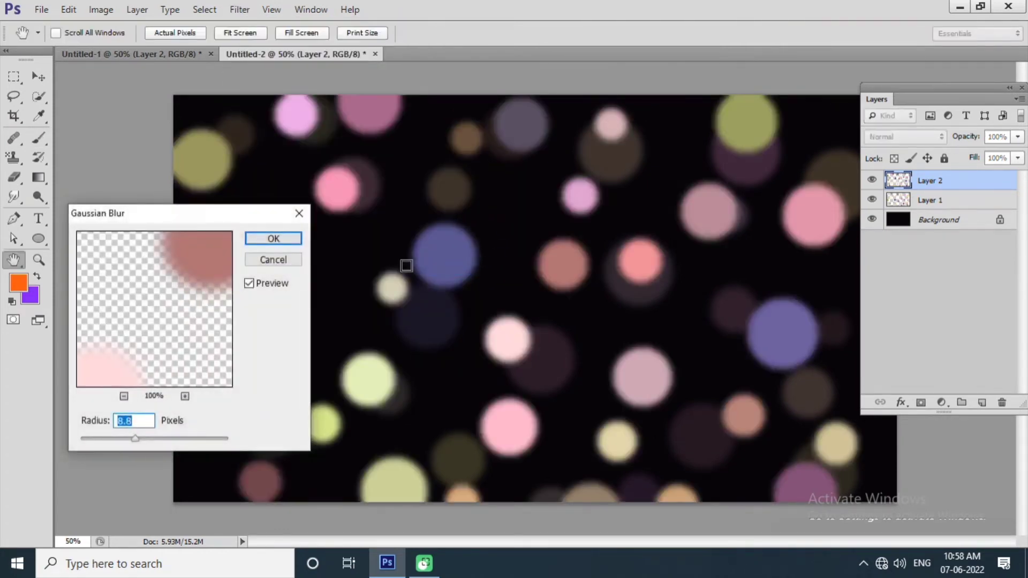
{"action": "left_click", "coordinate": [103, 439]}
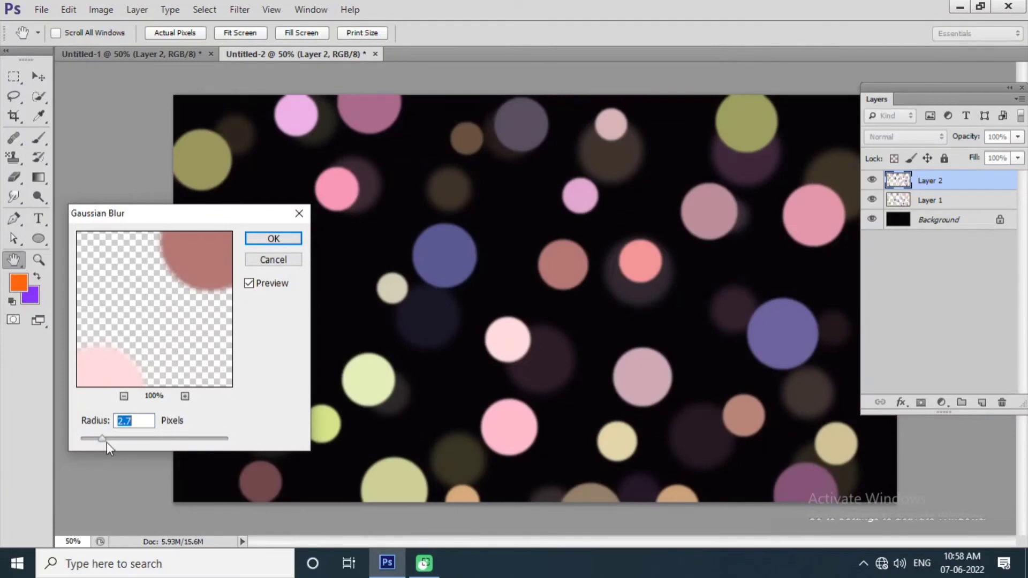
{"action": "left_click_drag", "start_coordinate": [101, 441], "coordinate": [95, 441]}
{"action": "left_click", "coordinate": [273, 239]}
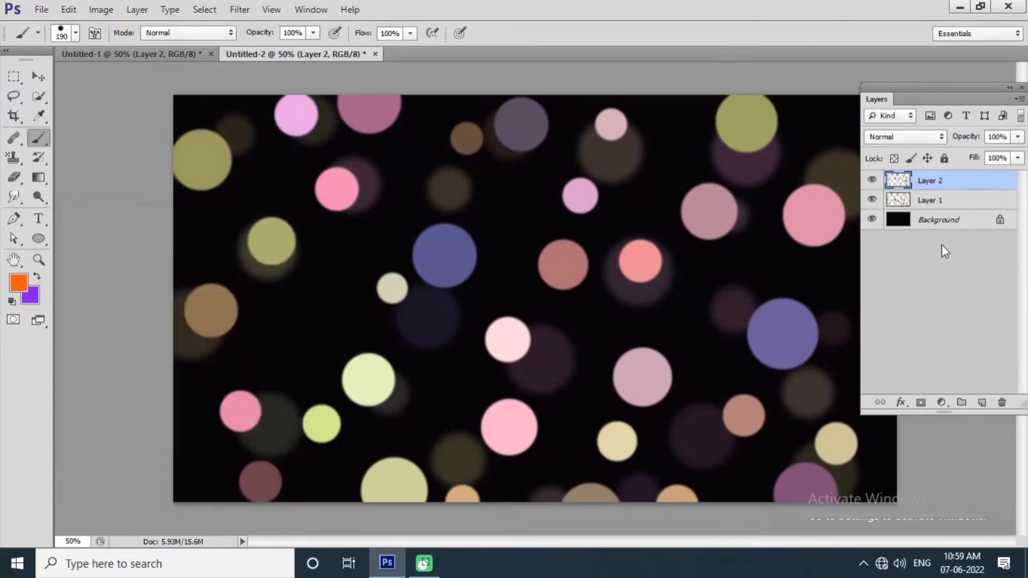
Add an Outer Glow layer style to Layer 2 and change its glow colour to white
{"action": "left_click", "coordinate": [901, 402]}
{"action": "left_click", "coordinate": [920, 378]}
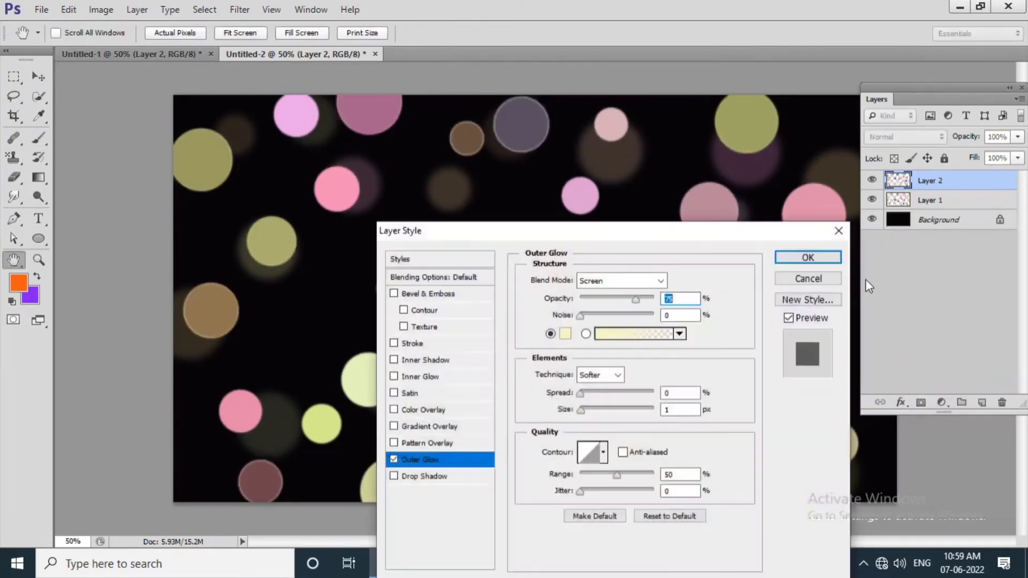
{"action": "left_click_drag", "start_coordinate": [669, 232], "coordinate": [380, 159]}
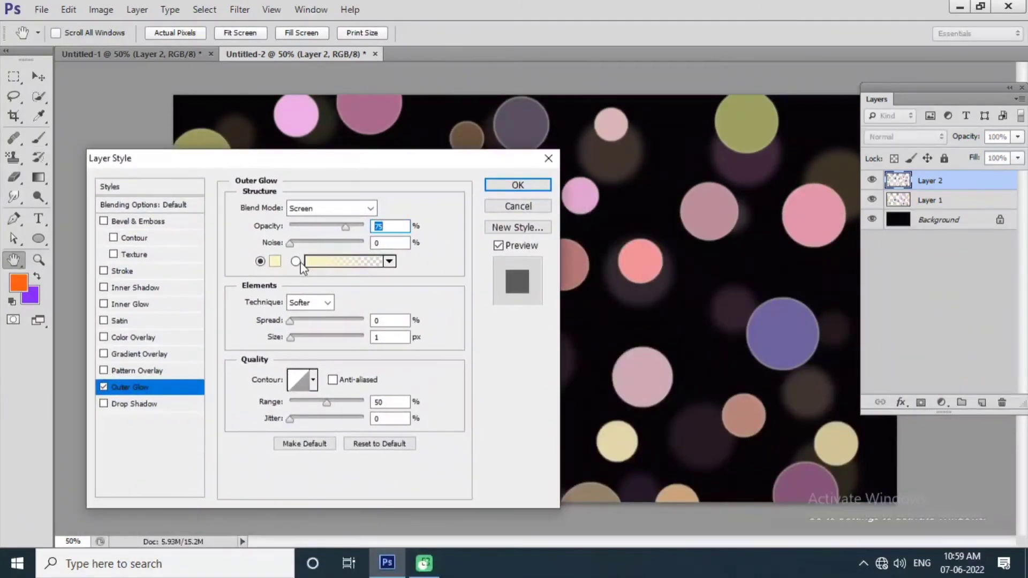
{"action": "left_click", "coordinate": [276, 262]}
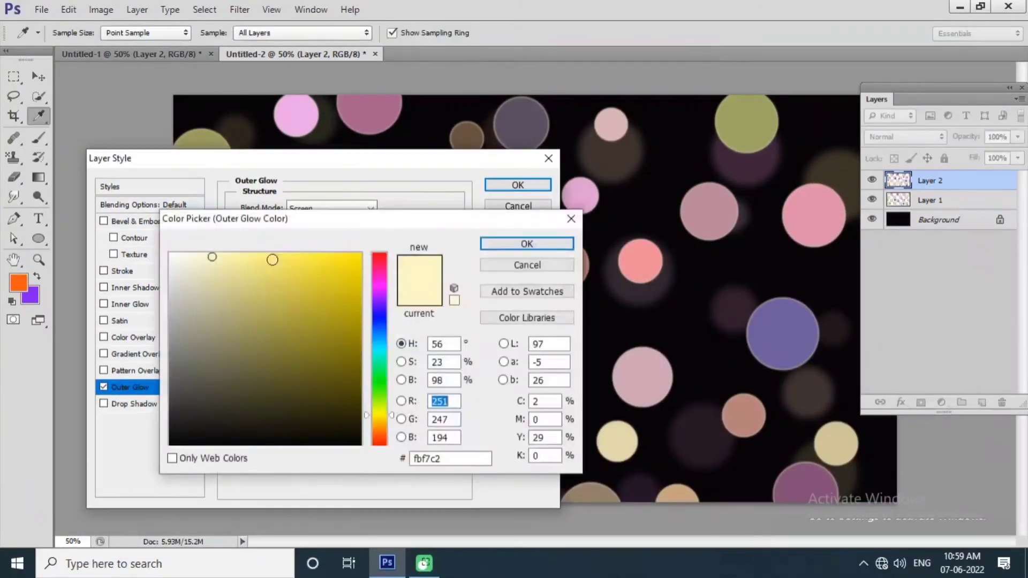
{"action": "left_click", "coordinate": [170, 252]}
{"action": "left_click", "coordinate": [527, 245]}
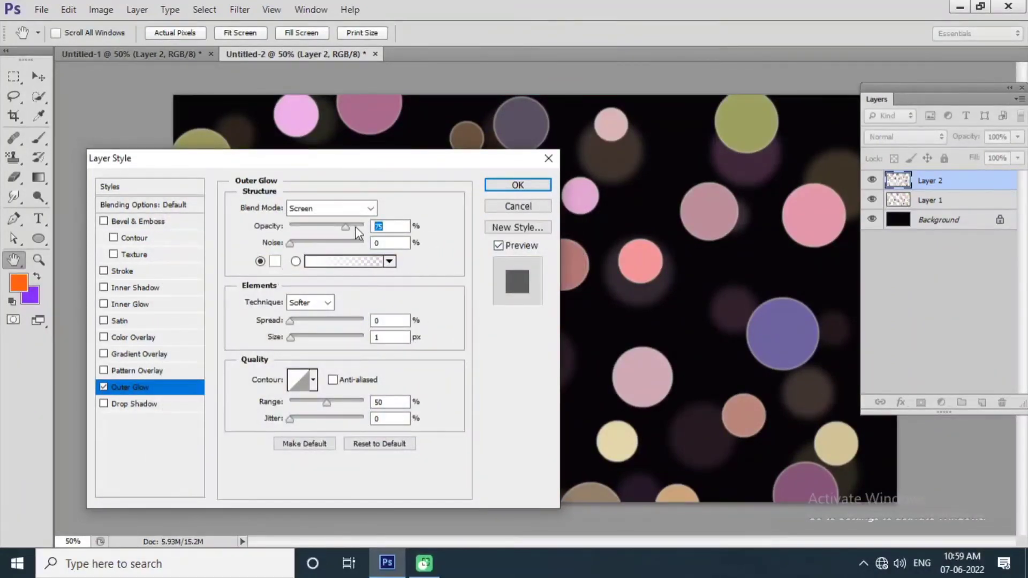
Set the Outer Glow to 15% opacity, 0% spread and 73 px size, and duplicate Layer 2 with its glow
{"action": "left_click_drag", "start_coordinate": [341, 226], "coordinate": [298, 231]}
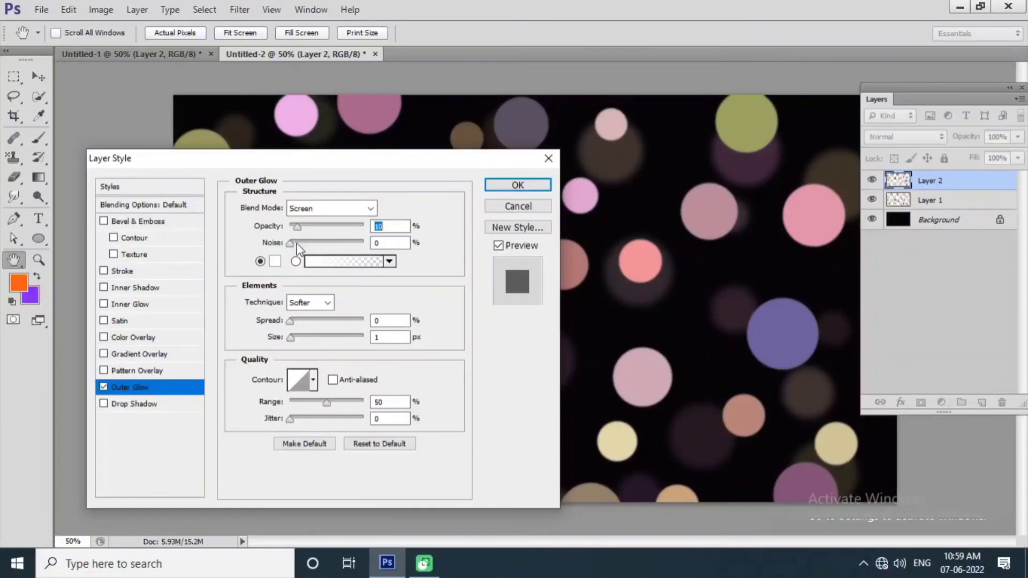
{"action": "mouse_move", "coordinate": [291, 343]}
{"action": "left_mouse_down"}
{"action": "mouse_move", "coordinate": [351, 337]}
{"action": "mouse_move", "coordinate": [295, 342]}
{"action": "mouse_move", "coordinate": [334, 344]}
{"action": "mouse_move", "coordinate": [319, 349]}
{"action": "mouse_move", "coordinate": [292, 336]}
{"action": "left_mouse_up"}
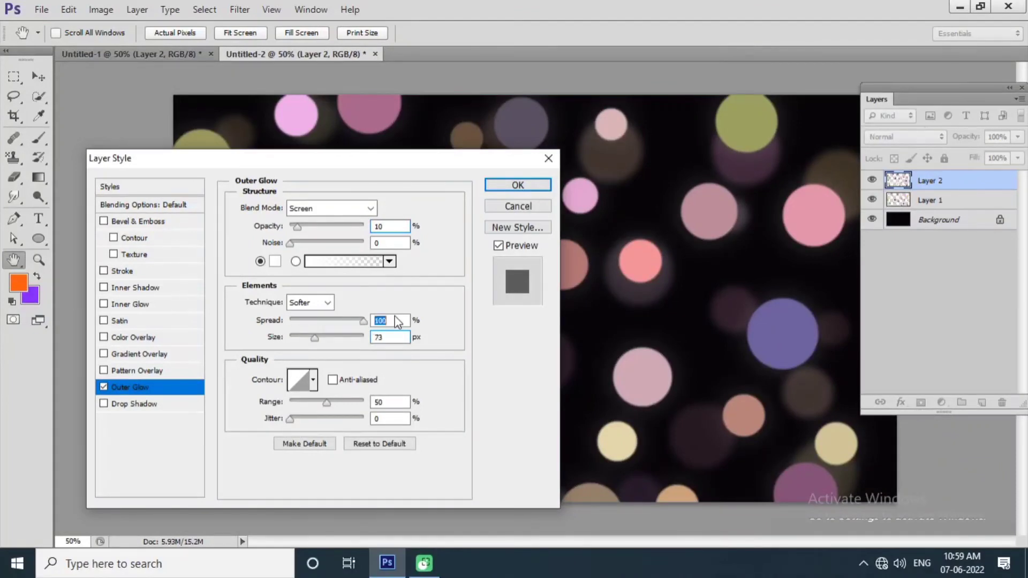
{"action": "left_click_drag", "start_coordinate": [394, 316], "coordinate": [174, 322]}
{"action": "mouse_move", "coordinate": [298, 230]}
{"action": "left_mouse_down"}
{"action": "mouse_move", "coordinate": [313, 228]}
{"action": "mouse_move", "coordinate": [303, 230]}
{"action": "left_mouse_up"}
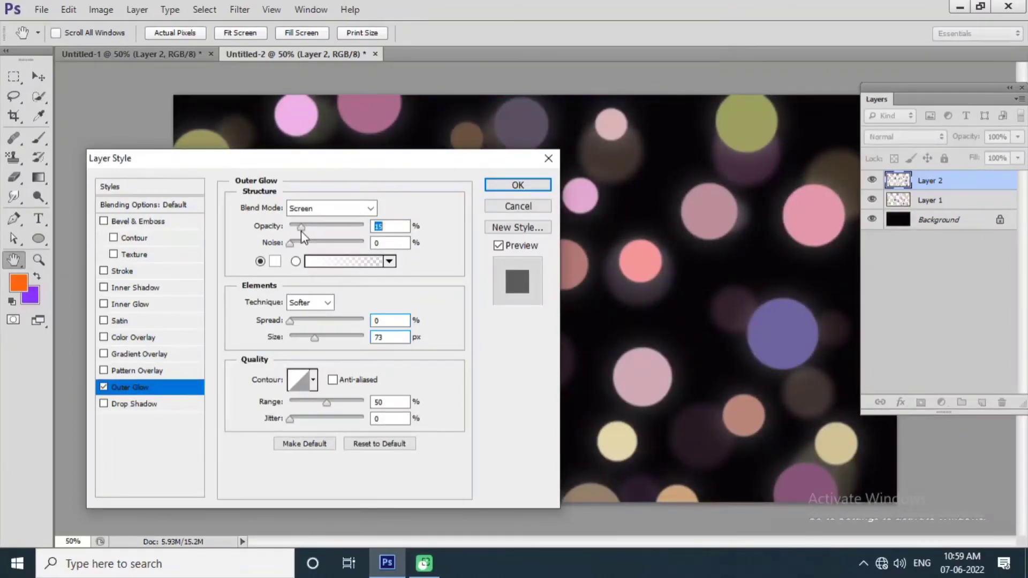
{"action": "left_click", "coordinate": [506, 189]}
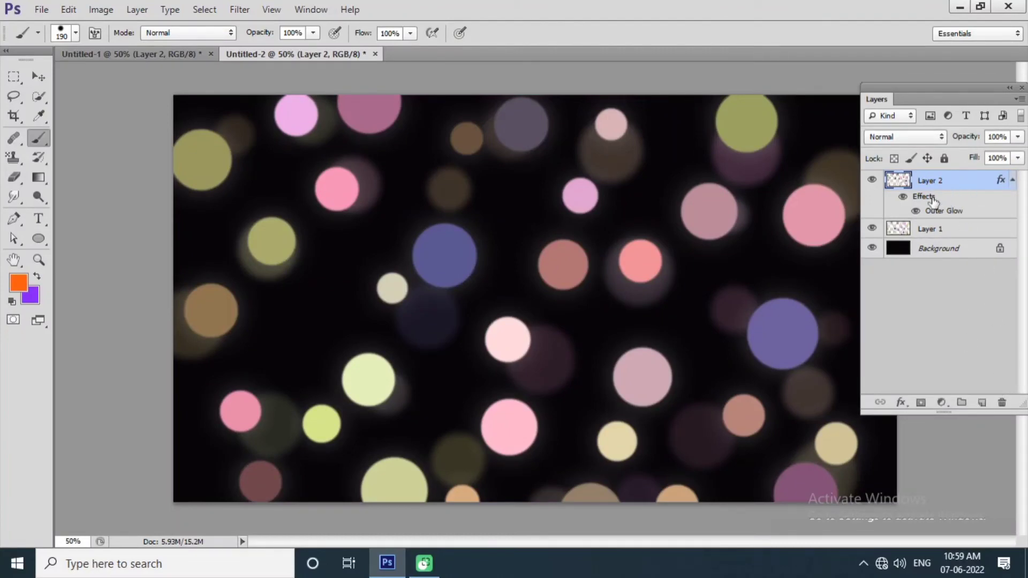
{"action": "left_click_drag", "start_coordinate": [953, 194], "coordinate": [982, 403]}
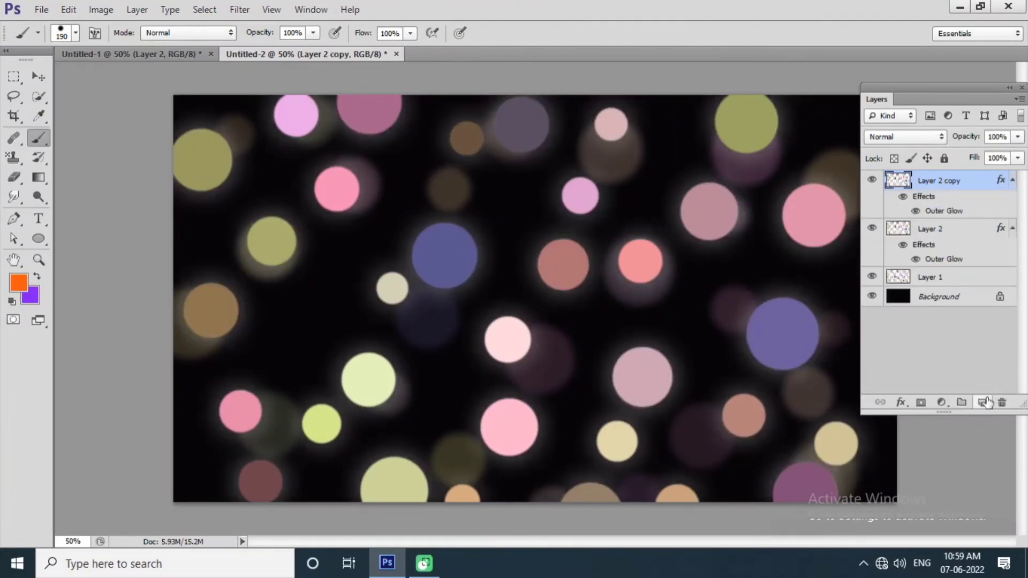